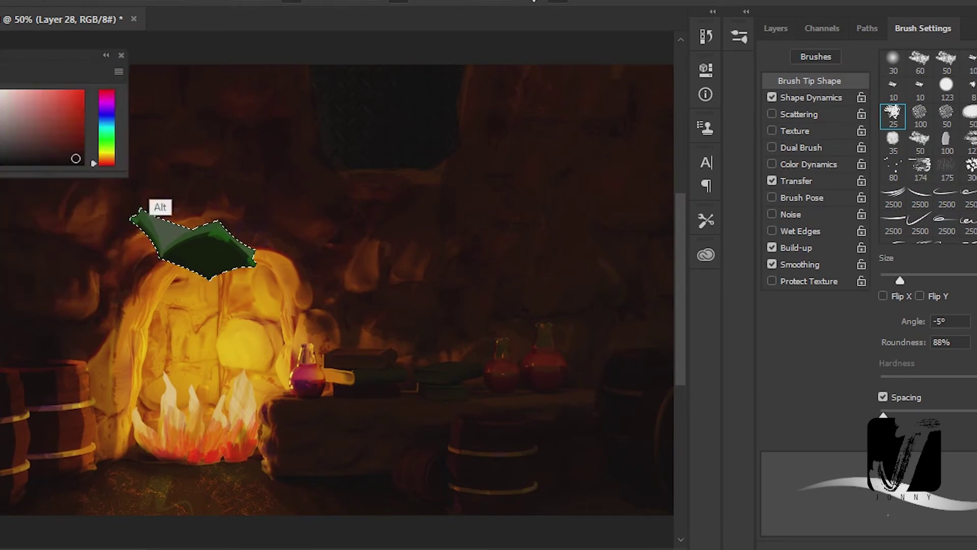
Step: Paint lighter green highlight strokes across the right half of the spell book
left_click_drag(173, 252, 217, 240)
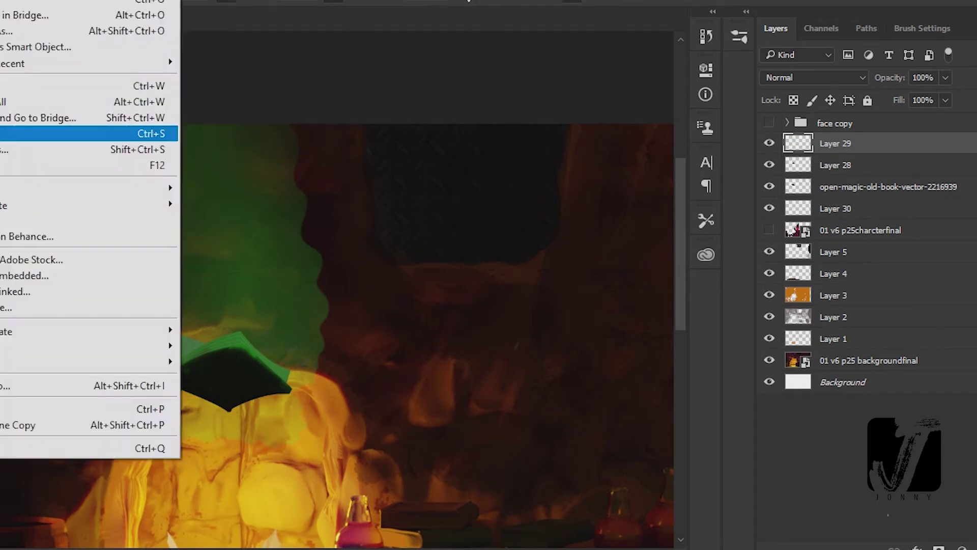
Step: Save the work and brush the green smoke's edges darker
left_click(26, 131)
left_click_drag(290, 210, 140, 275)
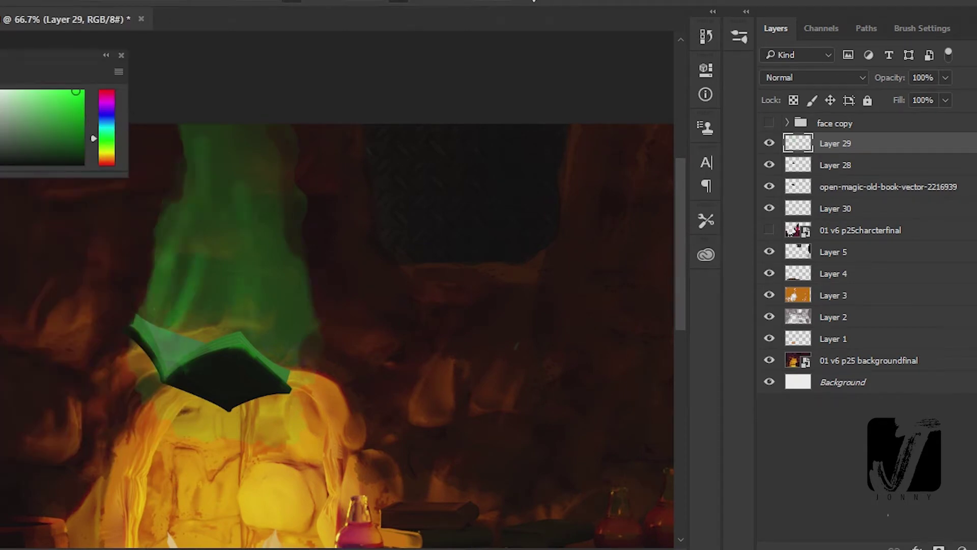
Step: Add a new empty layer and choose a textured brush preset in Brush Settings
key("ctrl+shift+alt+n")
key("Return")
key("F5")
left_click(946, 168)
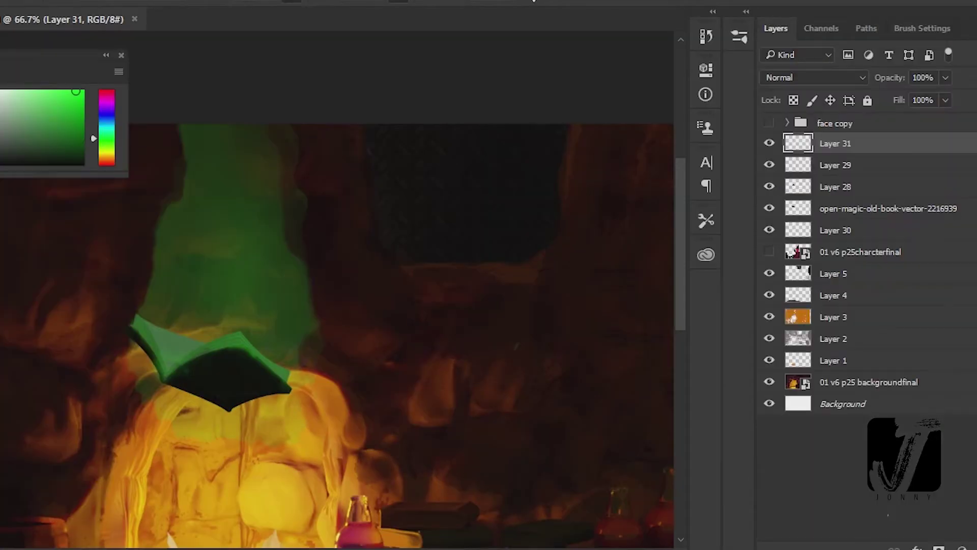
key("F5")
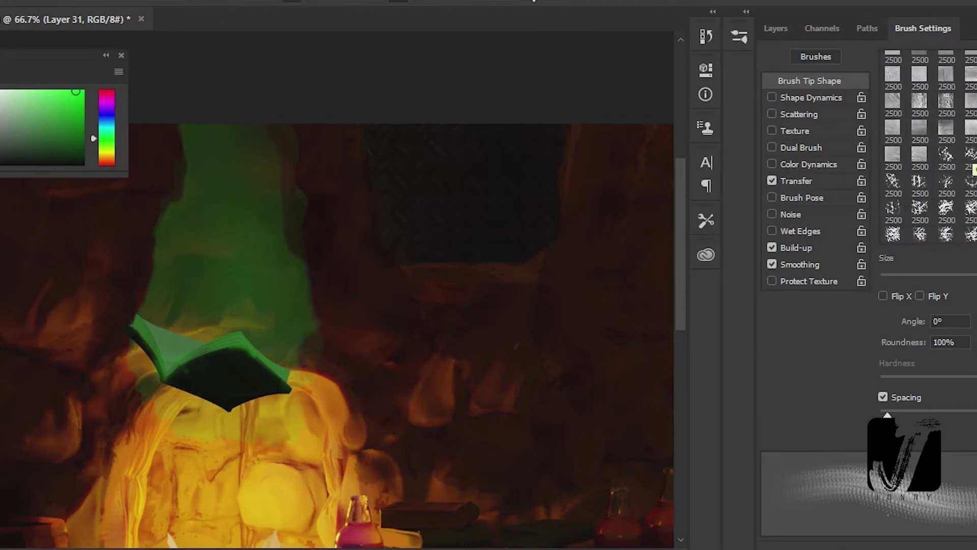
scroll(926, 148, "up", 3)
scroll(927, 148, "up", 3)
scroll(926, 147, "up", 3)
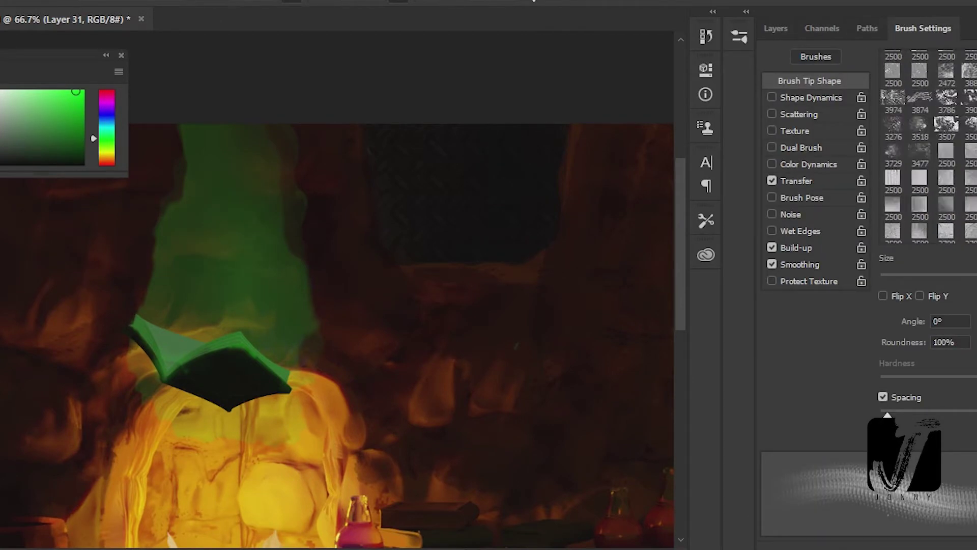
scroll(927, 148, "up", 3)
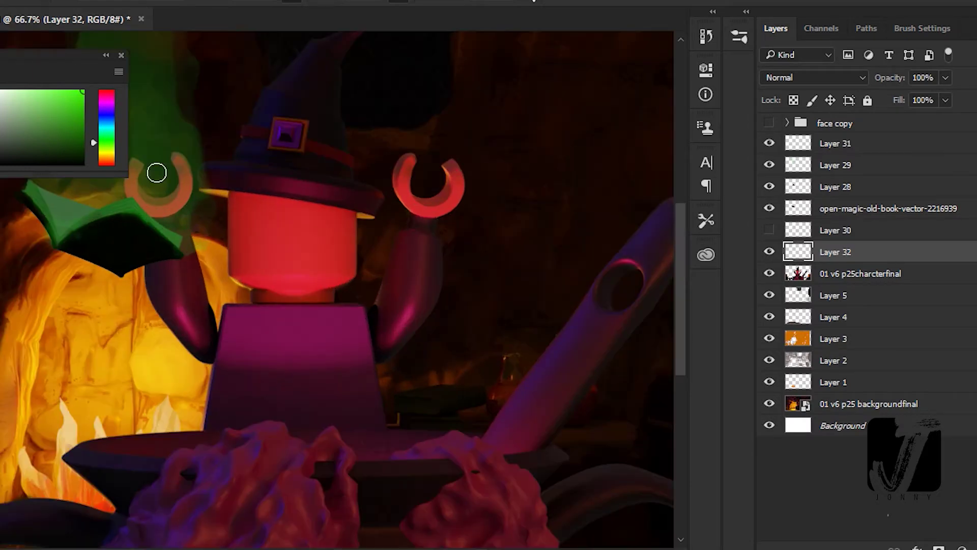
Step: Bring the smoke back into view, make Layer 29 active and add a new layer above it
scroll(246, 262, "down", 3)
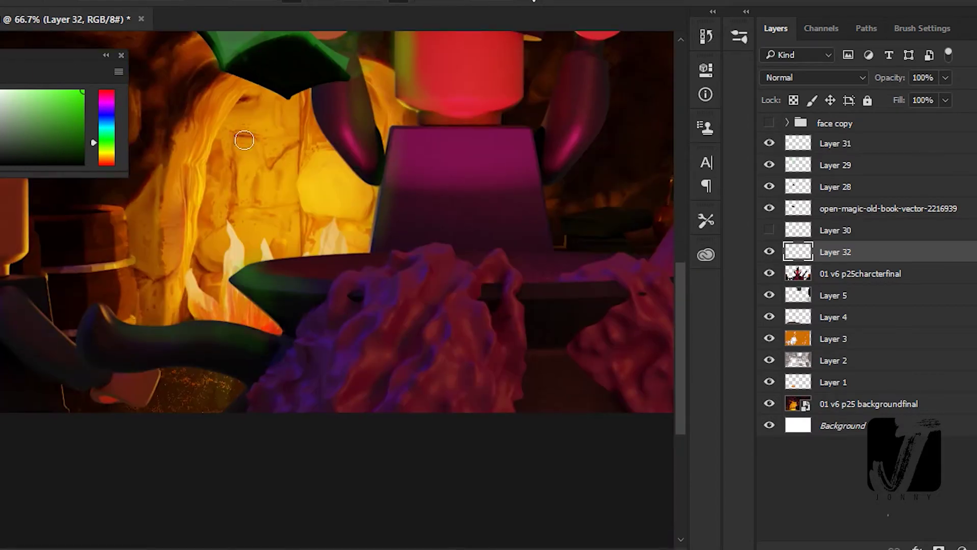
scroll(344, 398, "up", 6)
left_click_drag(345, 399, 375, 361)
left_click(144, 207, "ctrl")
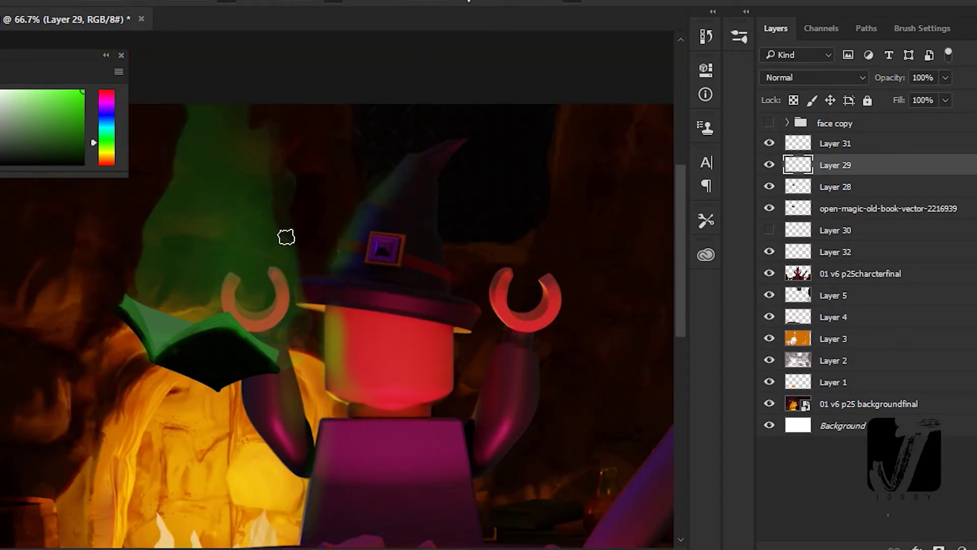
scroll(631, 306, "down", 6)
key("ctrl+shift+alt+n")
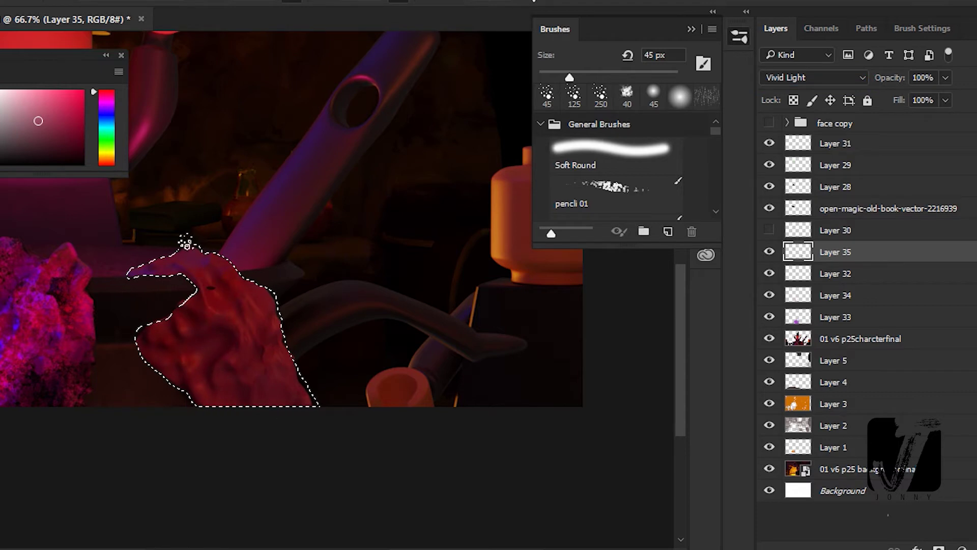
Step: Sample a dark red and paint textured red and blue strokes inside the right hand
key("alt")
left_click(354, 267, "alt")
left_click_drag(301, 305, 350, 261)
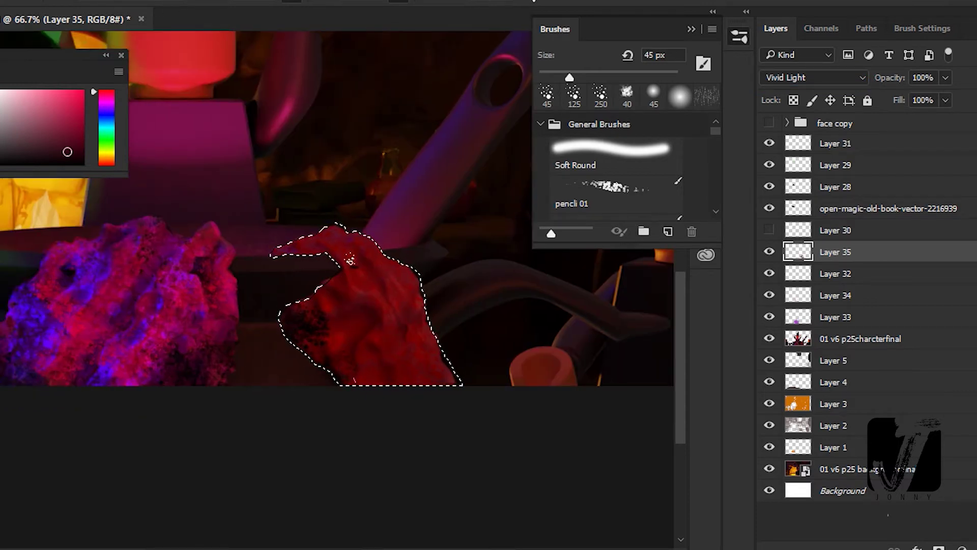
left_click_drag(422, 356, 408, 299)
key("x")
mouse_move(326, 306)
left_mouse_down()
mouse_move(367, 341)
mouse_move(436, 305)
left_mouse_up()
key("ctrl+z")
left_click_drag(377, 330, 357, 356)
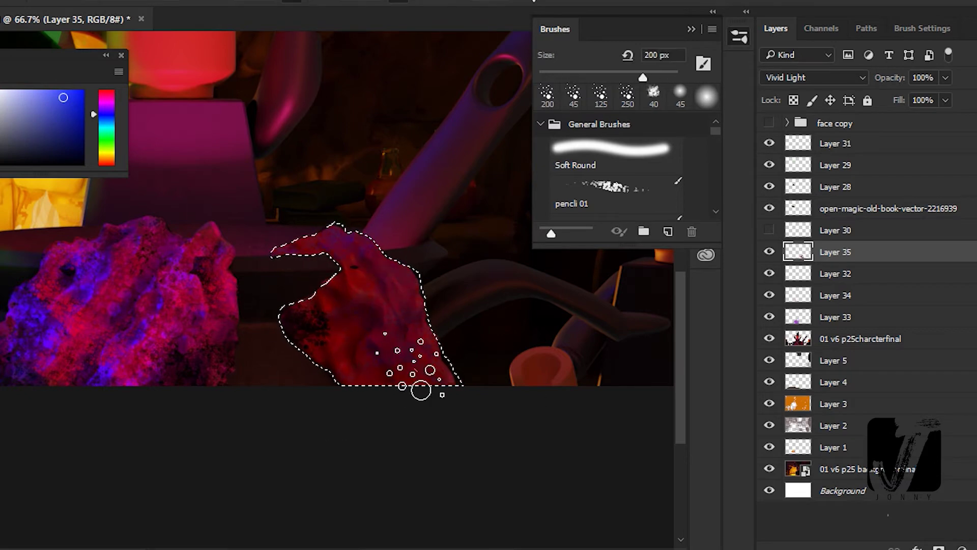
mouse_move(356, 254)
left_mouse_down()
mouse_move(387, 290)
mouse_move(448, 415)
left_mouse_up()
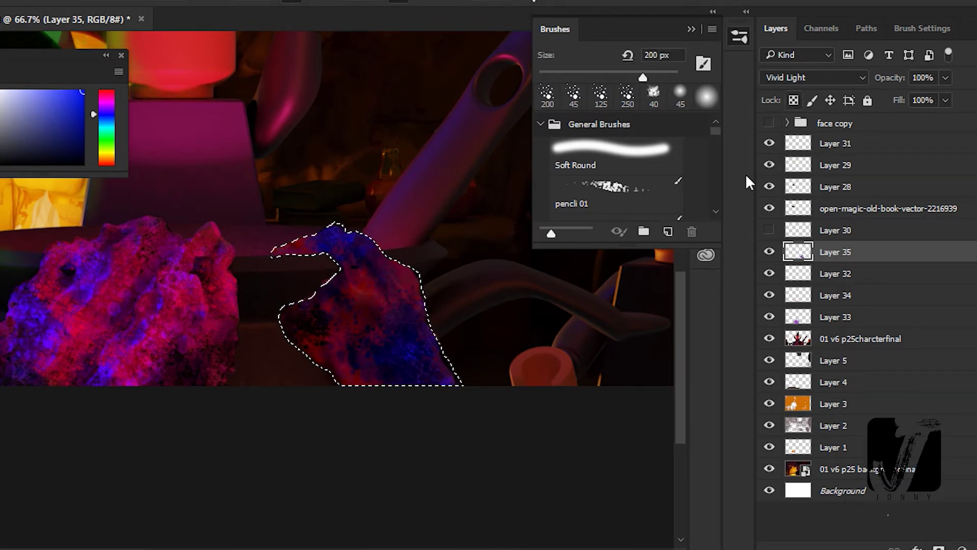
key("bracketleft")
key("bracketleft")
key("bracketleft")
key("x")
mouse_move(377, 330)
left_mouse_down()
mouse_move(338, 283)
mouse_move(402, 356)
left_mouse_up()
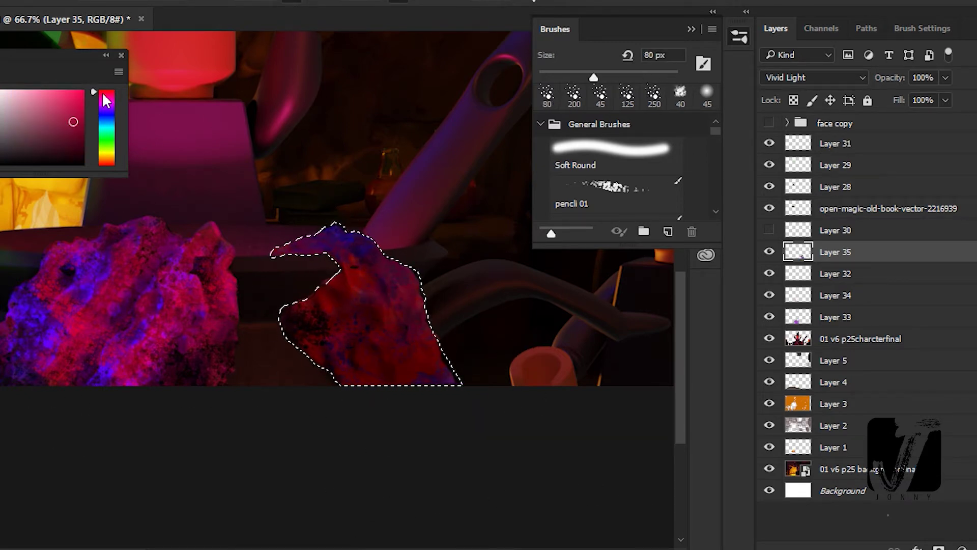
Step: Set the hand layer's blend mode to Hard Light
left_click(814, 77)
left_click(790, 96)
key("Down")
key("Down")
key("Down")
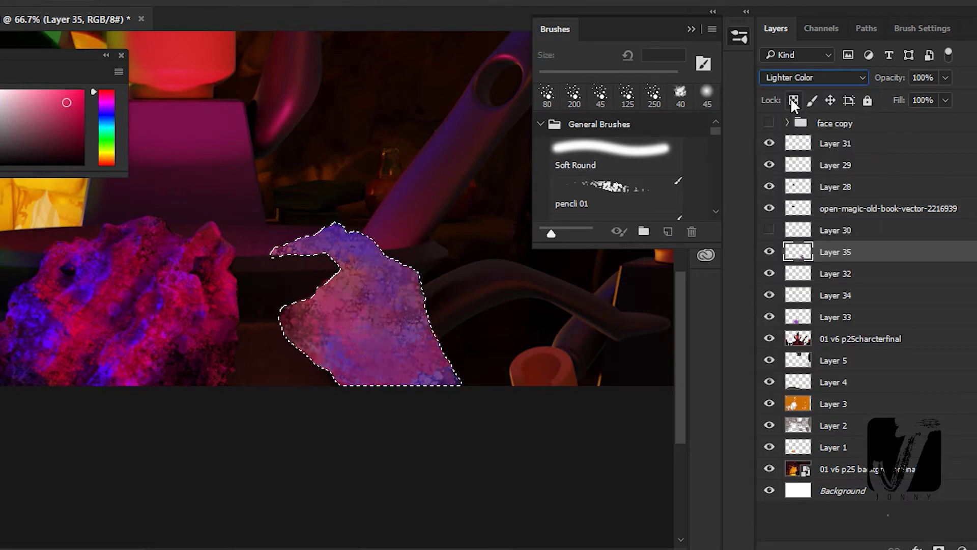
key("Down")
key("Down")
key("Down")
Step: Add a new layer above Layer 35 and paint pale speckles over the red hand
key("ctrl+shift+alt+n")
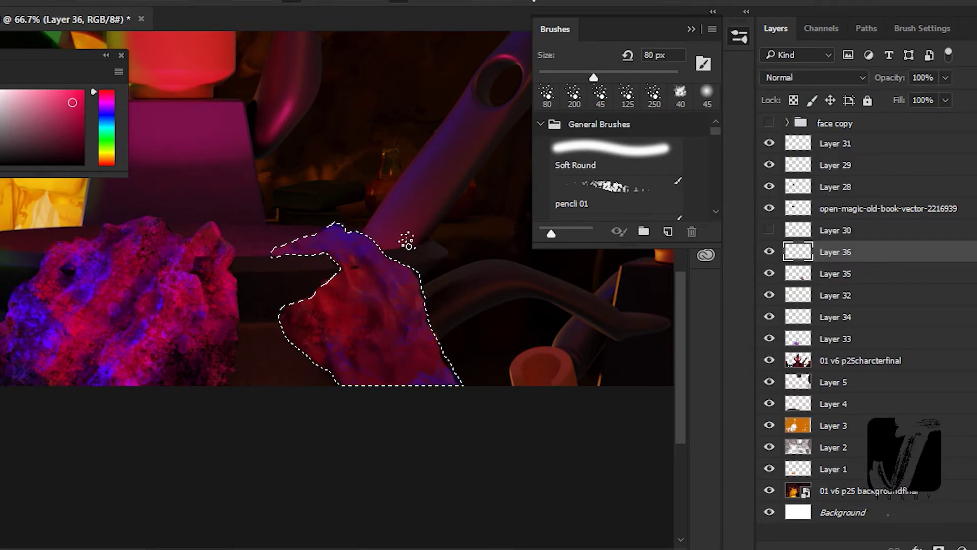
left_click_drag(377, 305, 331, 356)
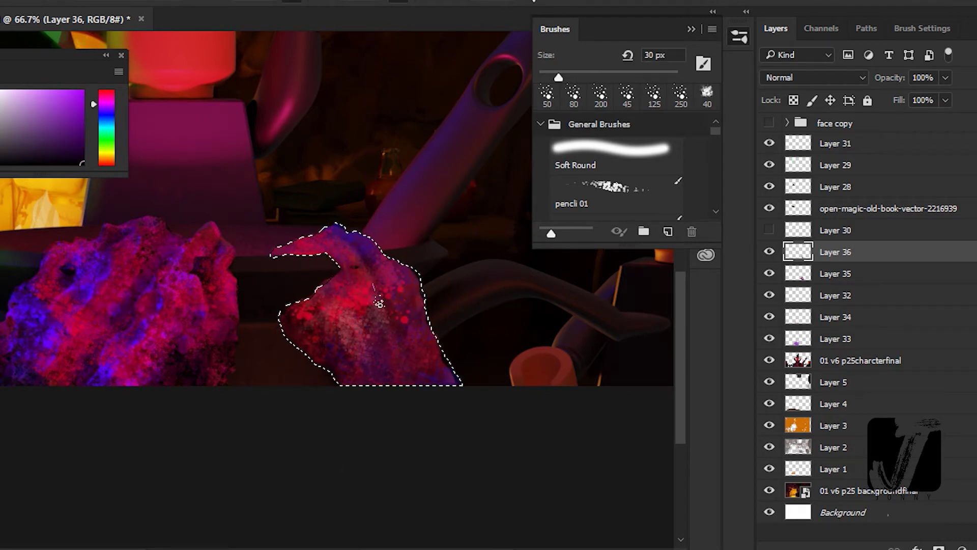
key("ctrl+minus")
key("ctrl+minus")
Step: Lasso the cauldron rim and brush a soft pink-red glow over it on a new layer
left_click(206, 361, "ctrl")
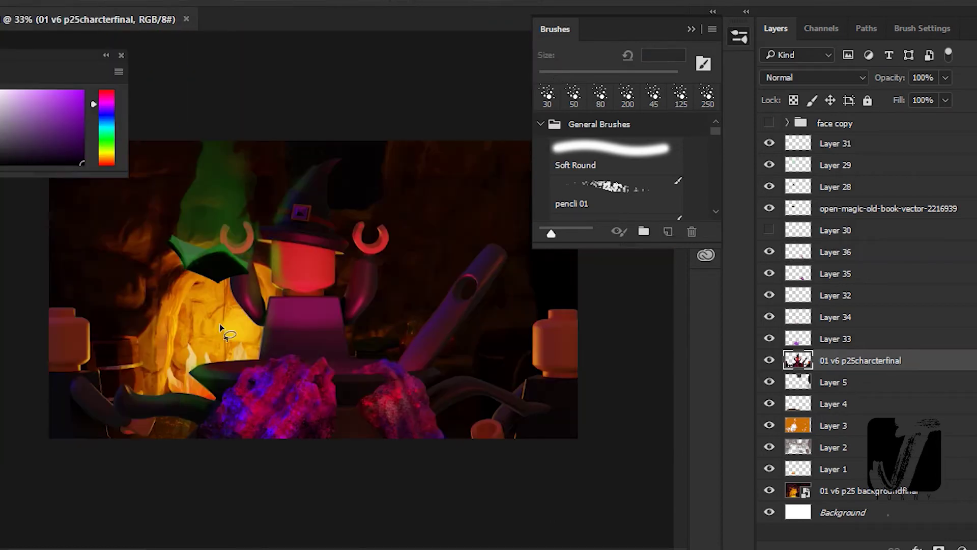
key("ctrl+plus")
key("ctrl+plus")
left_click_drag(175, 346, 173, 342)
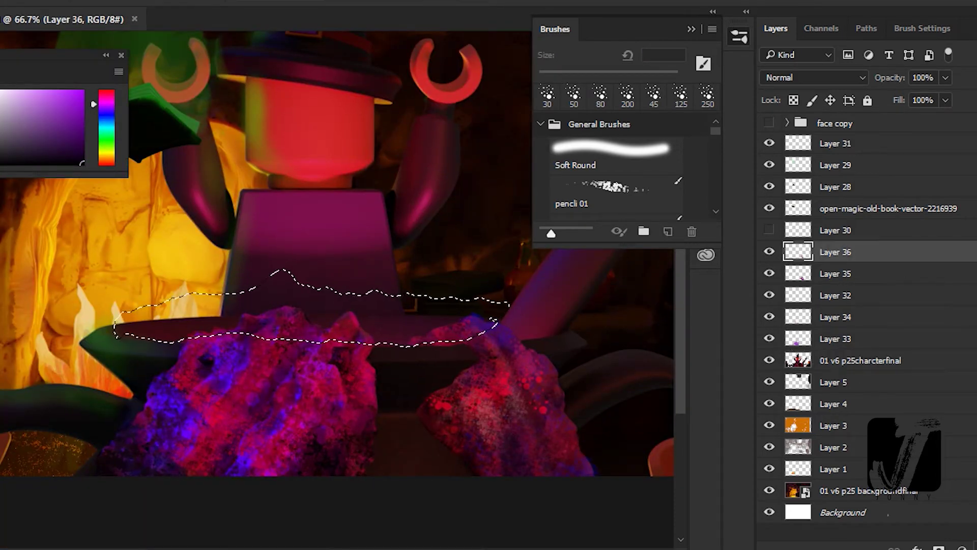
key("ctrl+shift+alt+n")
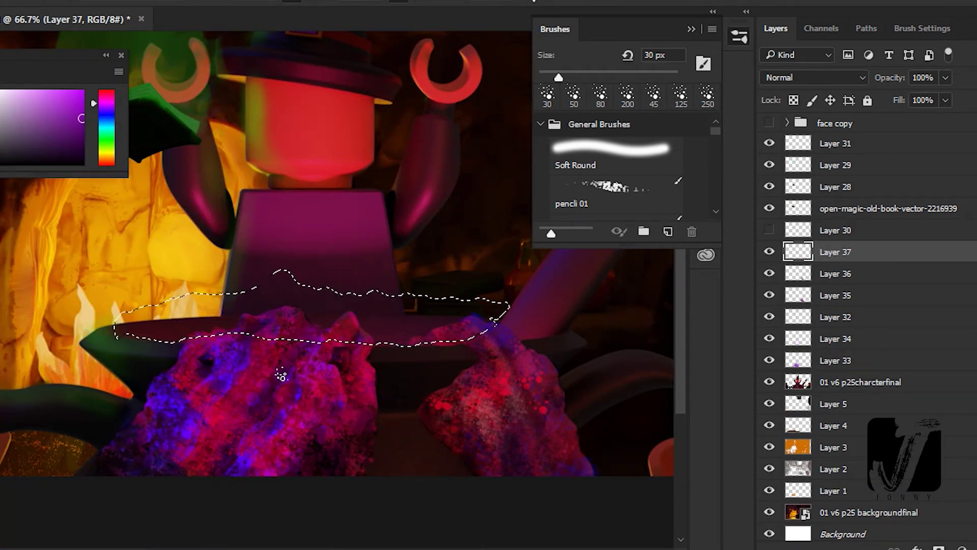
left_click_drag(132, 331, 498, 324)
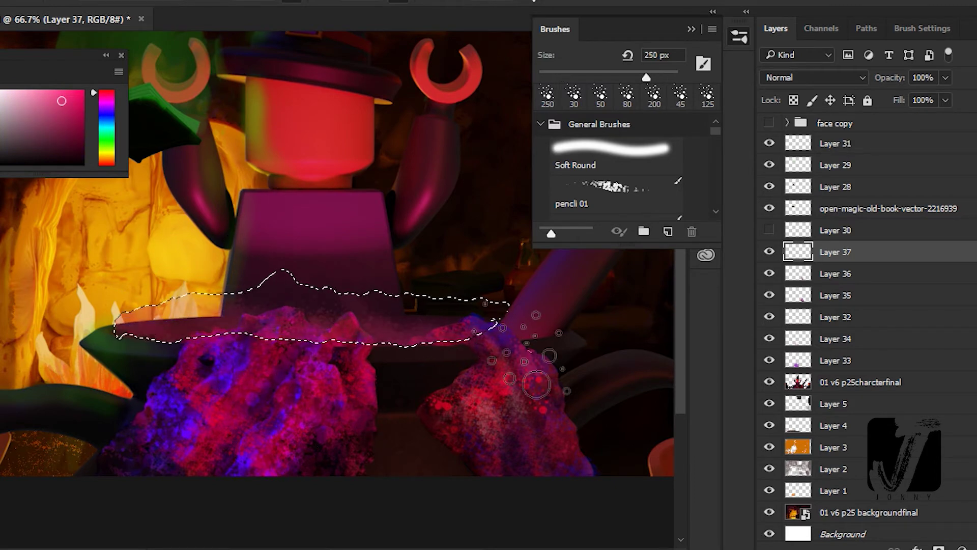
left_click_drag(136, 371, 510, 321)
key("bracketleft")
key("bracketleft")
key("bracketleft")
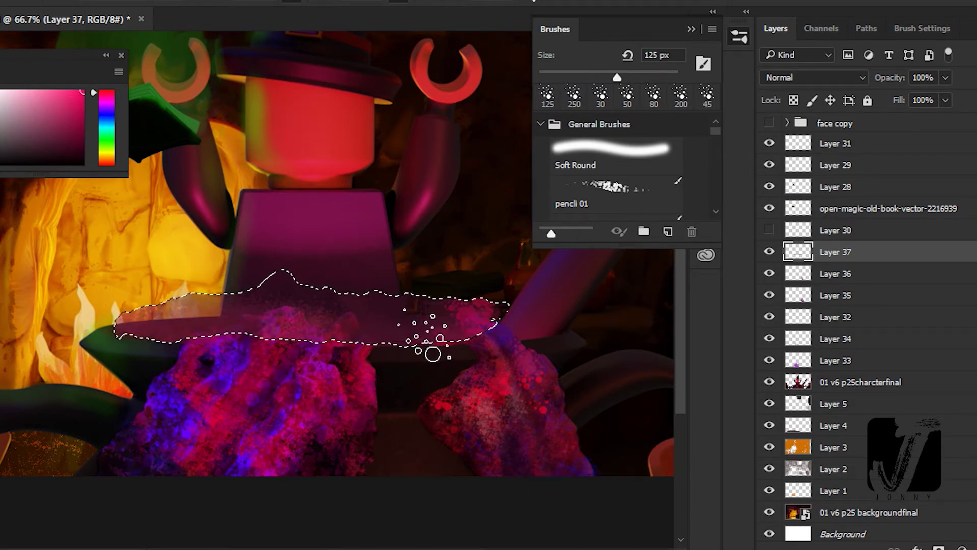
left_click_drag(437, 349, 403, 353)
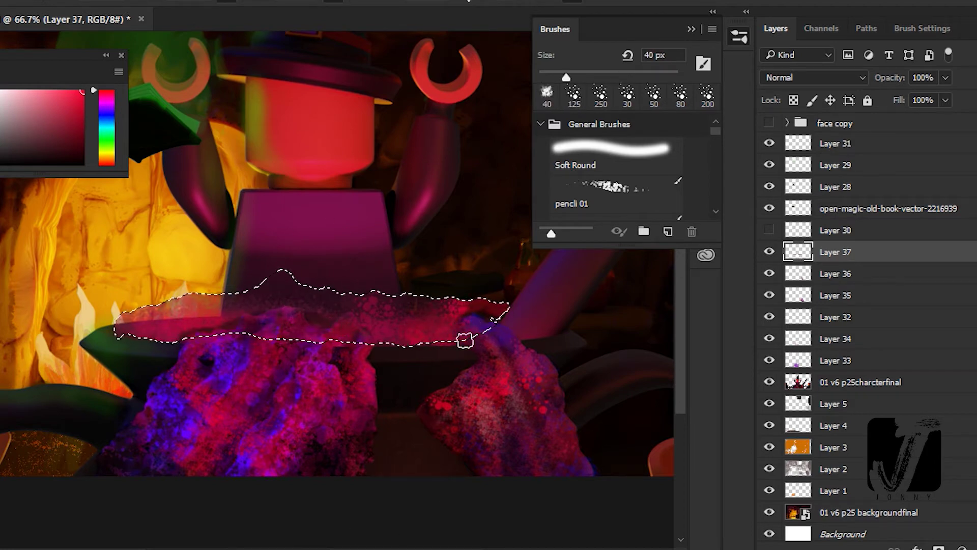
left_click(616, 155)
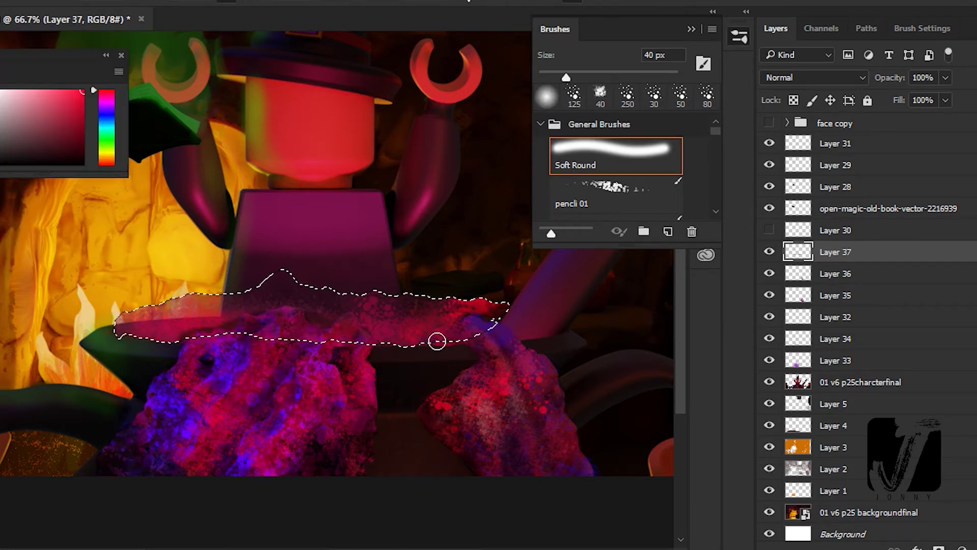
key("bracketright")
key("bracketright")
key("bracketright")
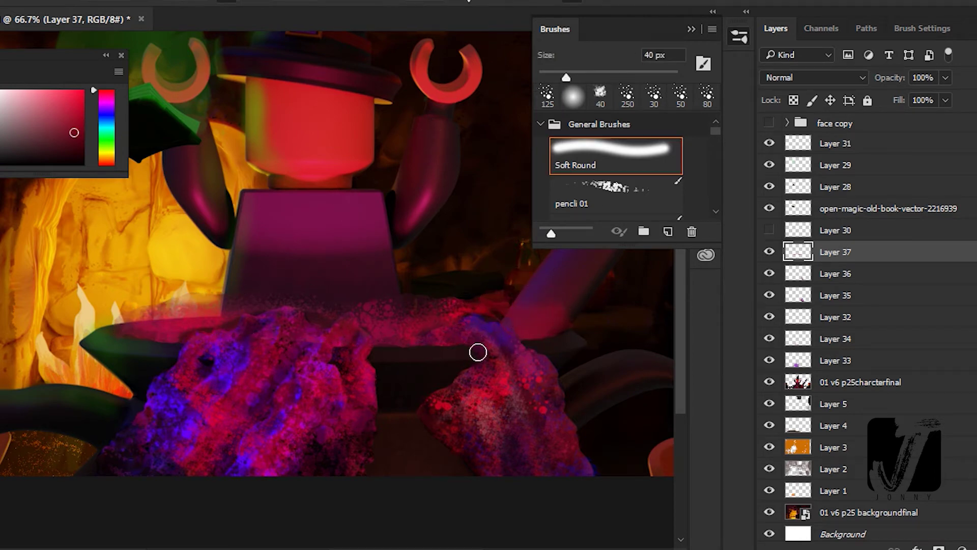
Step: Save the document and open the darker flattened copy of the scene
key("ctrl+minus")
key("ctrl+minus")
key("ctrl+s")
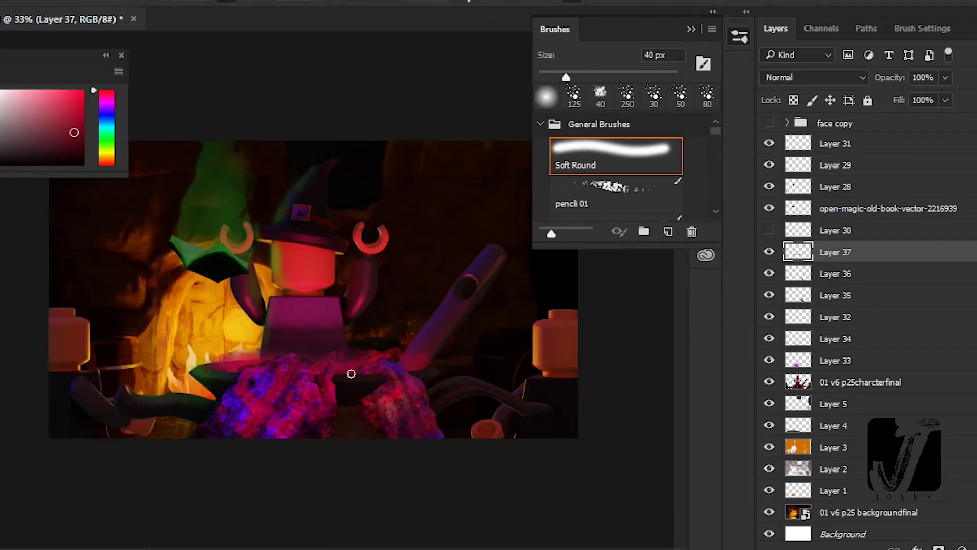
key("alt+bracketleft")
key("alt+f")
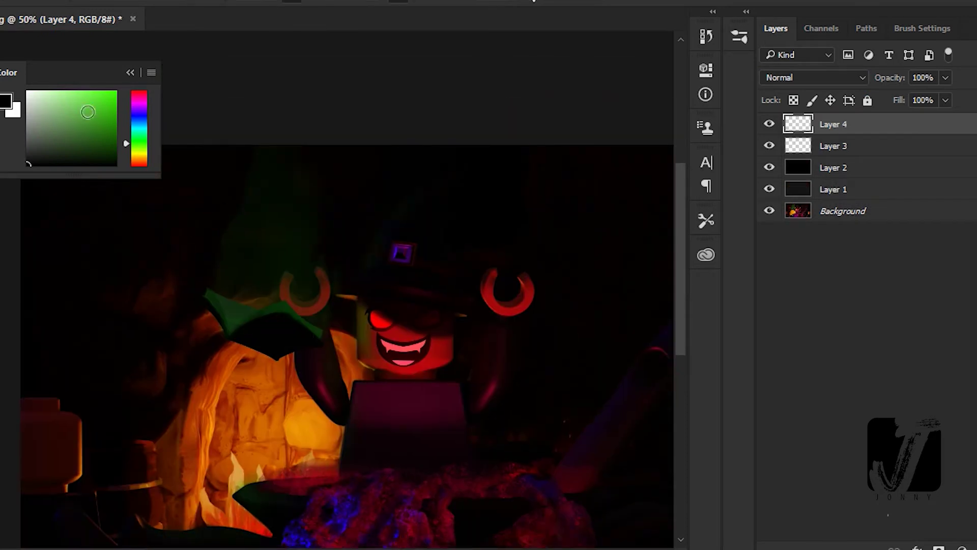
Step: Set Layer 4 to Color Dodge and brush green glow over the smoke using soft and splatter brushes
left_click(815, 78)
left_click(809, 208)
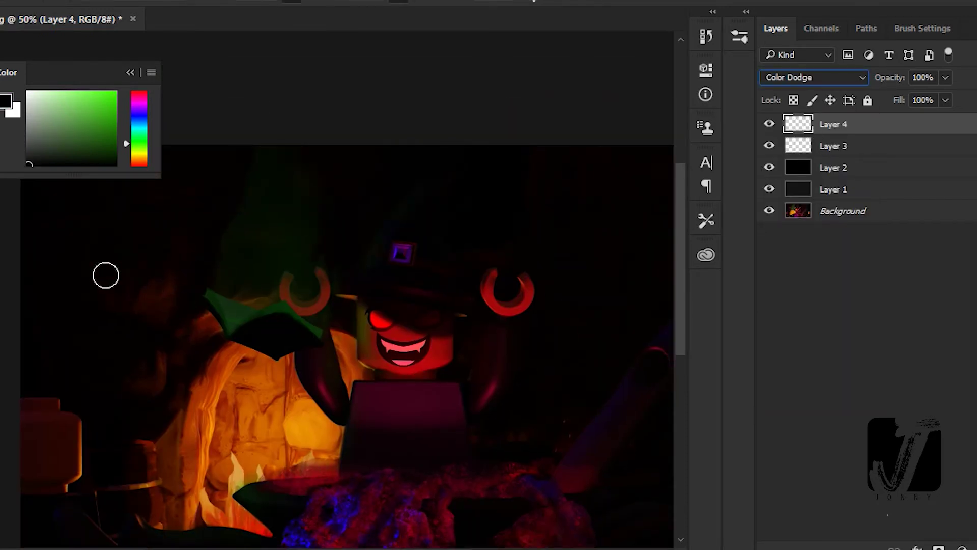
mouse_move(292, 218)
left_mouse_down()
mouse_move(331, 306)
mouse_move(246, 304)
mouse_move(259, 303)
mouse_move(221, 273)
mouse_move(306, 247)
left_mouse_up()
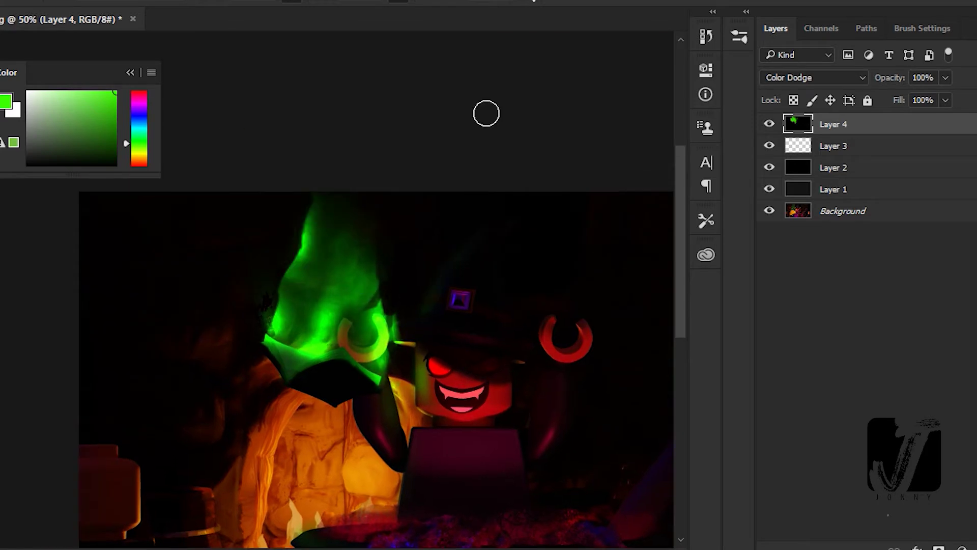
right_click(84, 125)
left_click(84, 124)
mouse_move(312, 201)
left_mouse_down()
mouse_move(399, 338)
mouse_move(447, 312)
left_mouse_up()
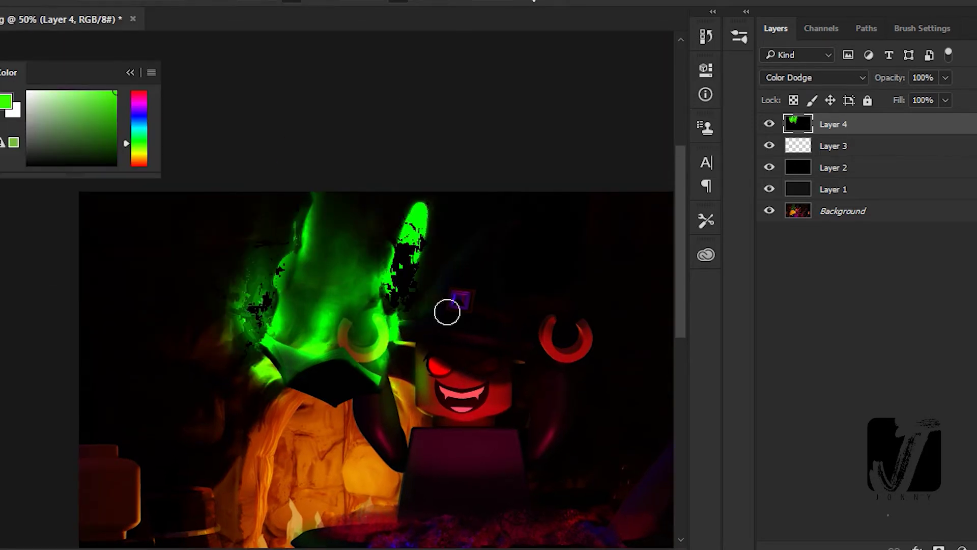
mouse_move(437, 273)
left_mouse_down()
mouse_move(422, 157)
mouse_move(382, 109)
mouse_move(278, 109)
mouse_move(239, 254)
mouse_move(231, 168)
mouse_move(240, 260)
mouse_move(328, 262)
mouse_move(393, 290)
mouse_move(371, 349)
left_mouse_up()
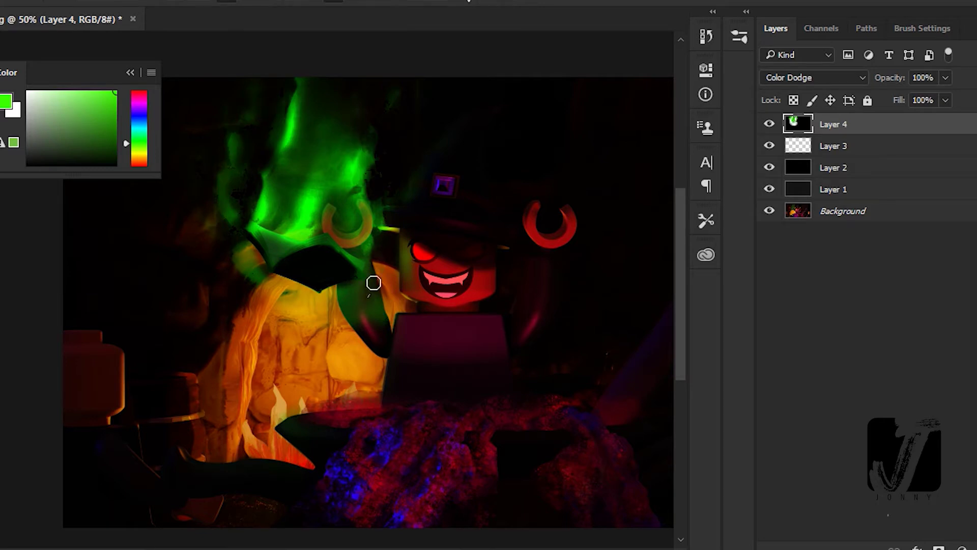
mouse_move(373, 280)
left_mouse_down()
mouse_move(448, 83)
mouse_move(377, 164)
left_mouse_up()
scroll(392, 328, "down", 2)
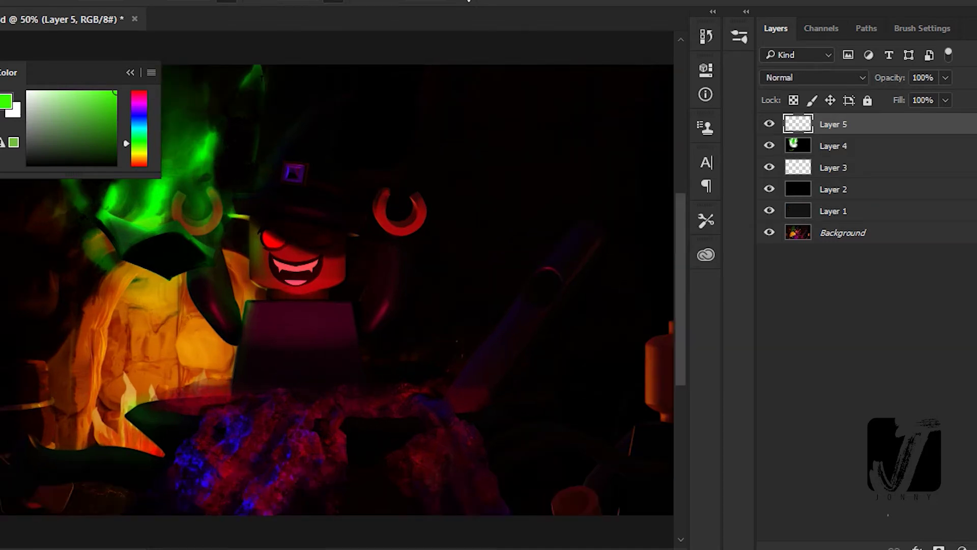
Step: Paint red and blue glow over the cauldron rocks, torso, right lantern and raised arm
left_click_drag(158, 395, 224, 384)
left_click(402, 382)
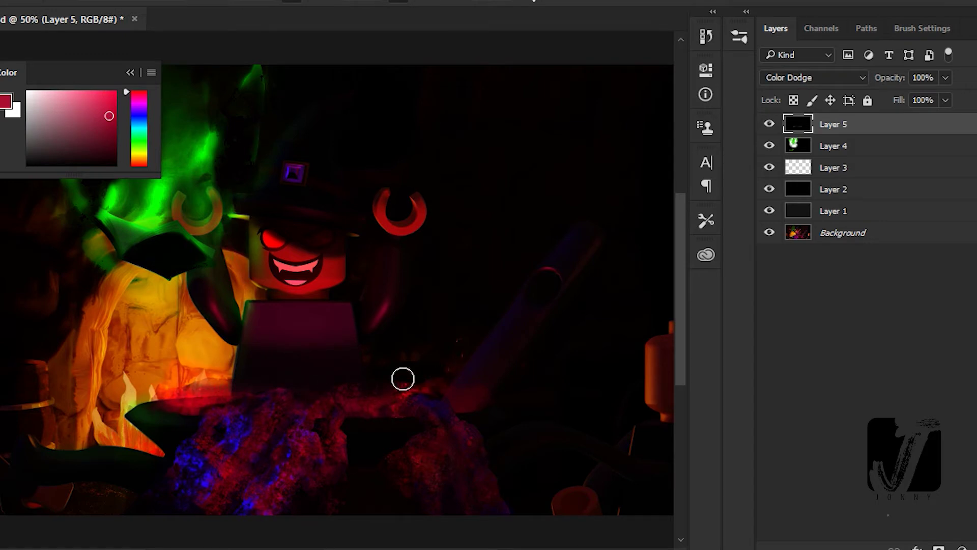
mouse_move(399, 395)
left_mouse_down()
mouse_move(475, 484)
mouse_move(168, 399)
mouse_move(445, 465)
left_mouse_up()
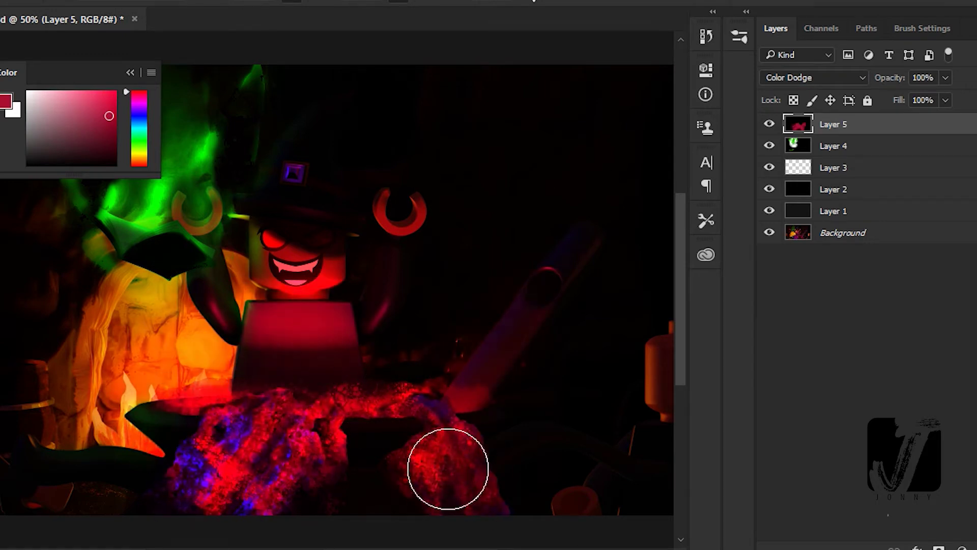
left_click(10, 1)
mouse_move(223, 458)
left_mouse_down()
mouse_move(448, 430)
mouse_move(305, 341)
left_mouse_up()
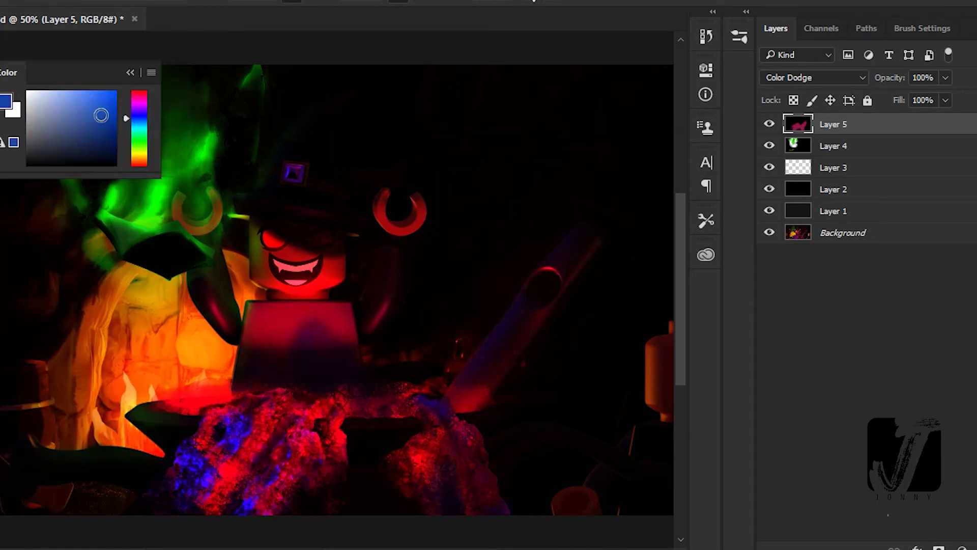
mouse_move(214, 387)
left_mouse_down()
mouse_move(153, 461)
mouse_move(265, 407)
mouse_move(458, 386)
mouse_move(326, 330)
left_mouse_up()
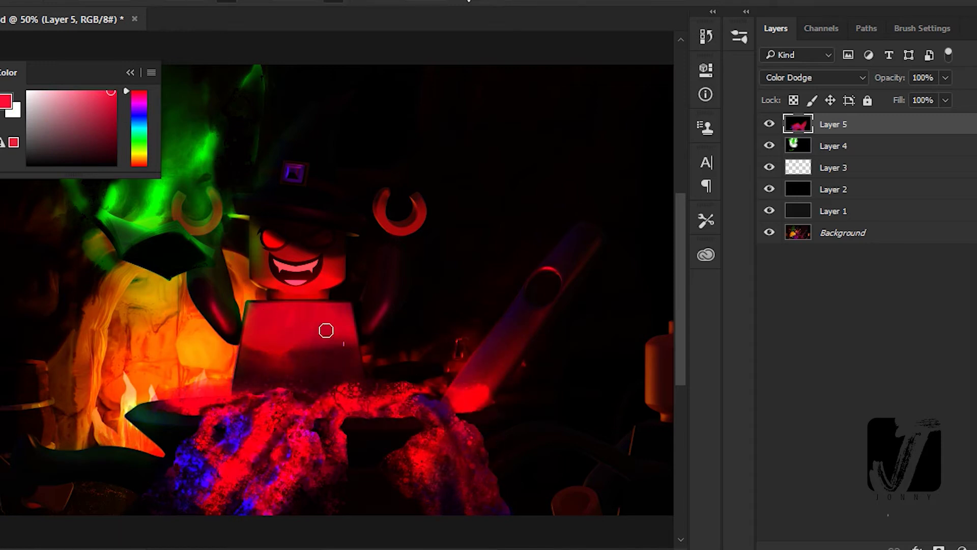
mouse_move(476, 397)
left_mouse_down()
mouse_move(644, 388)
mouse_move(622, 443)
mouse_move(637, 376)
left_mouse_up()
left_click_drag(379, 303, 325, 402)
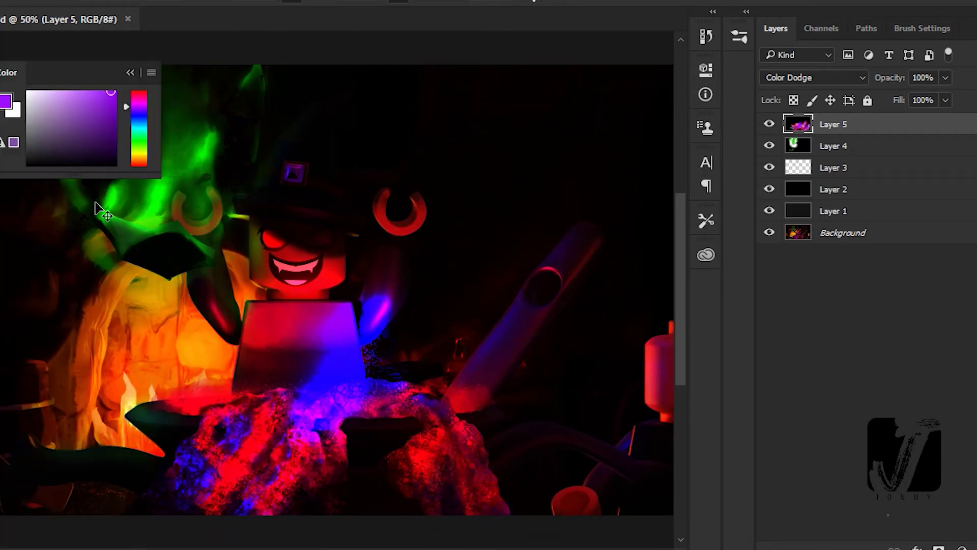
key("ctrl+z")
mouse_move(386, 214)
left_mouse_down()
mouse_move(413, 209)
mouse_move(385, 219)
left_mouse_up()
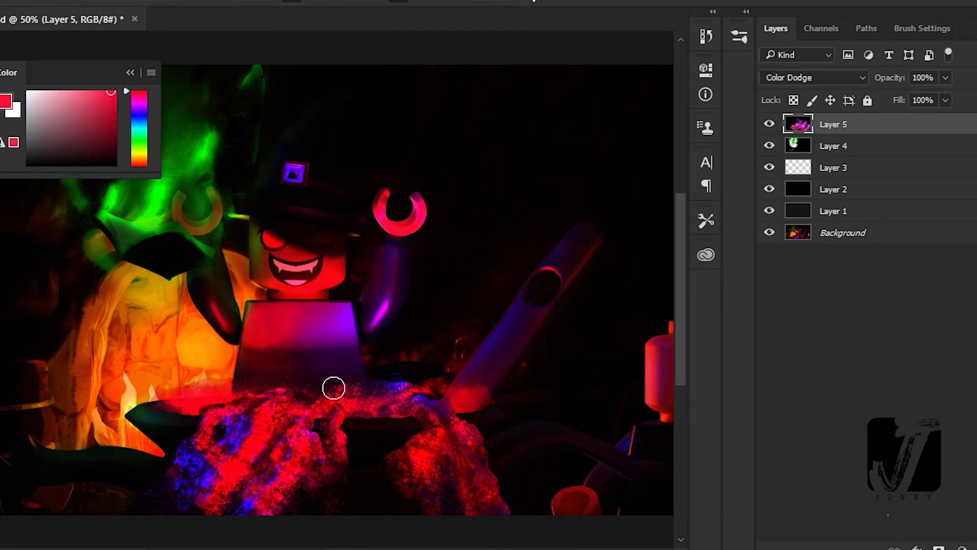
Step: Pick a brighter red and dab red and blue glow around the cauldron rim and lower right
left_click(139, 109)
left_click(289, 260, "alt")
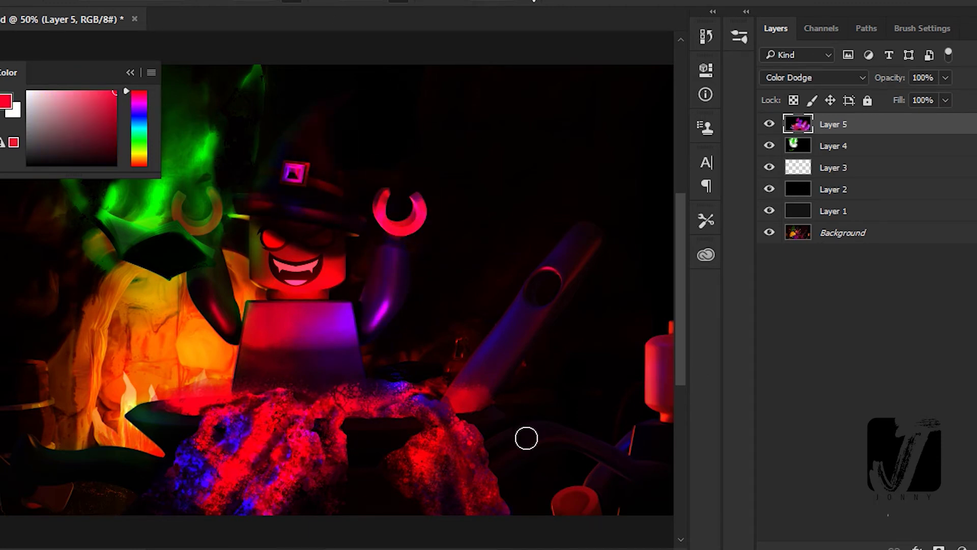
left_click(147, 460, "alt")
left_click(526, 438)
left_click(170, 416, "alt")
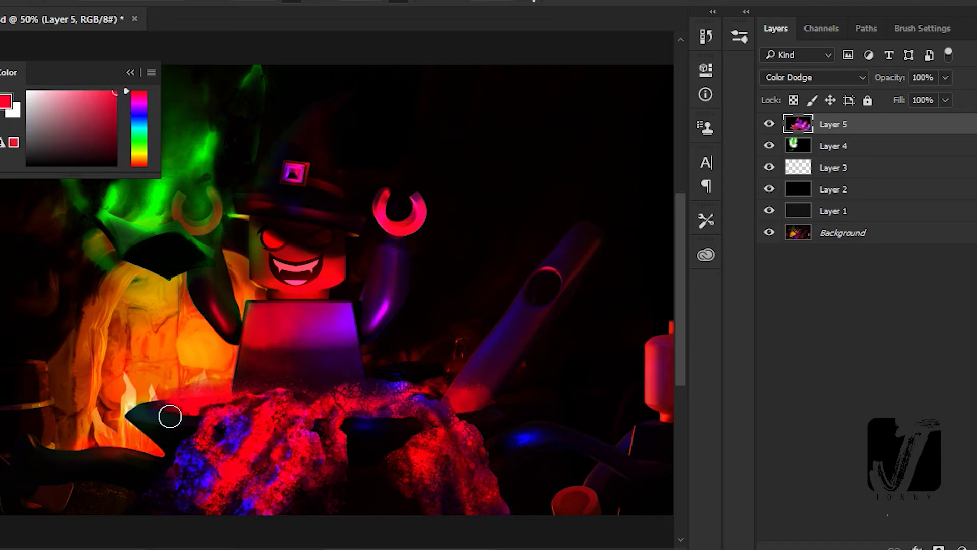
left_click(218, 392)
left_click(458, 432, "alt")
left_click(352, 426, "alt")
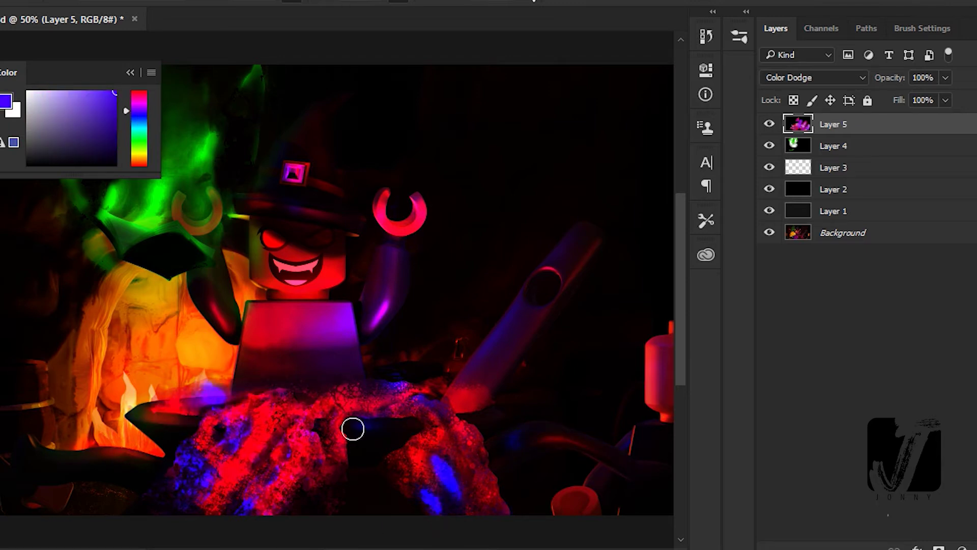
left_click(294, 366, "alt")
left_click(412, 357)
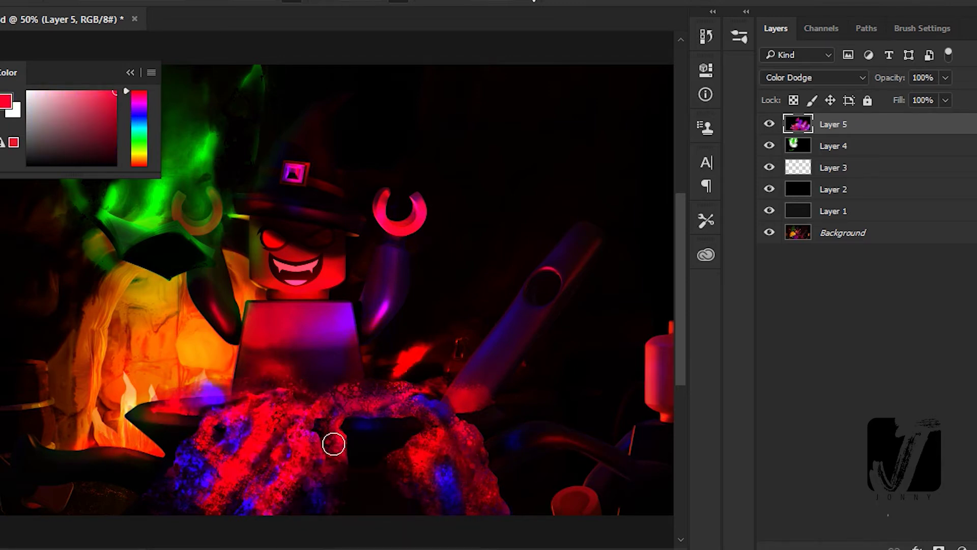
left_click(180, 408, "alt")
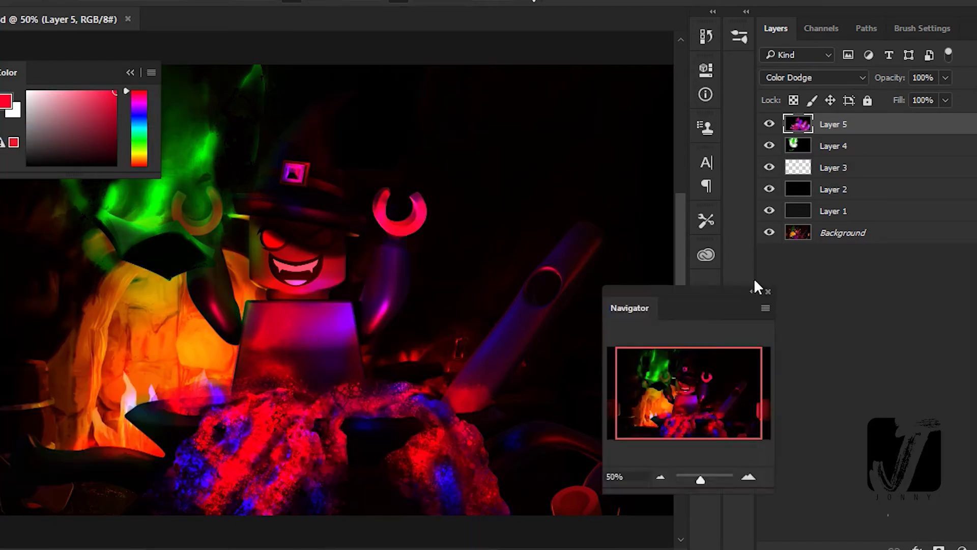
Step: Check the whole-image overview, zoom back in and alternate the red and blue painting colours
left_click_drag(957, 469, 942, 485)
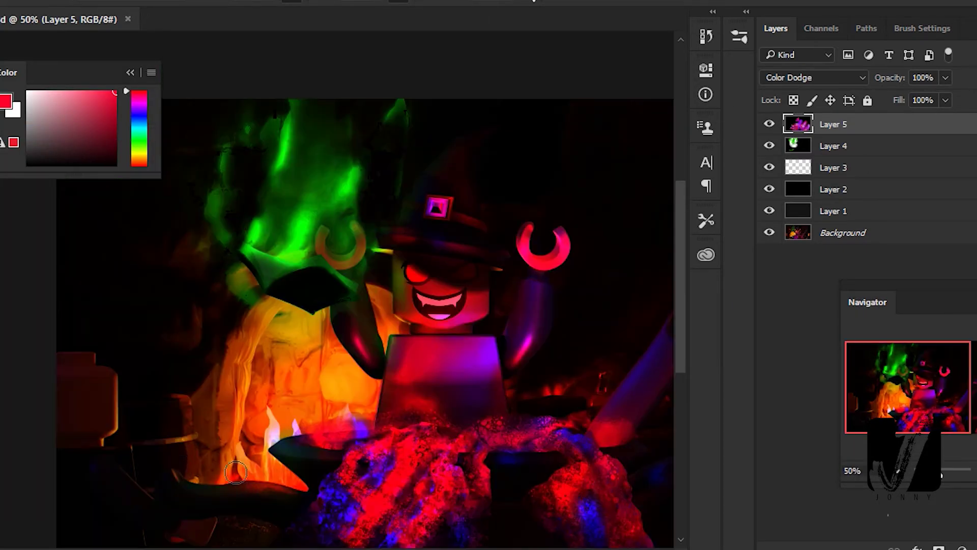
left_click(185, 490, "alt")
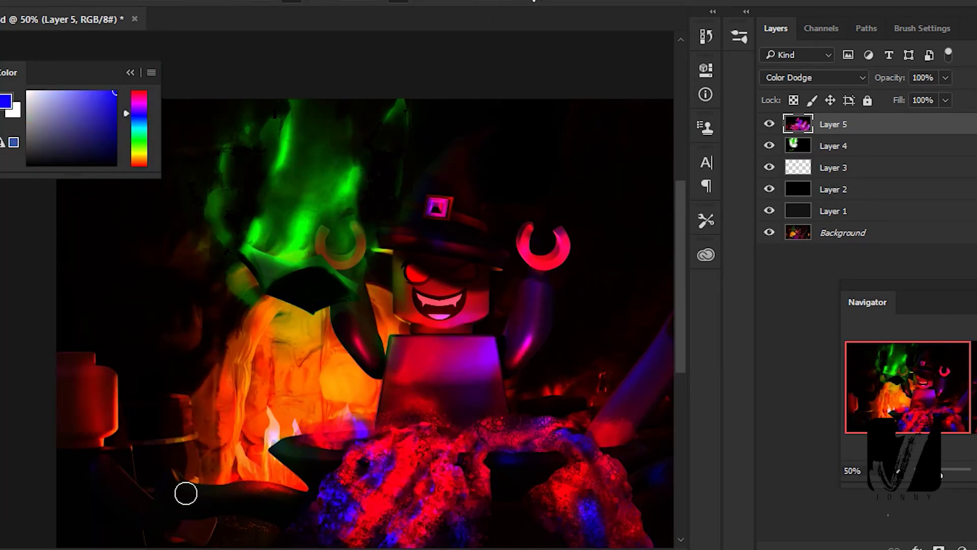
left_click(390, 333, "alt")
left_click(120, 388, "alt")
left_click(168, 497, "alt")
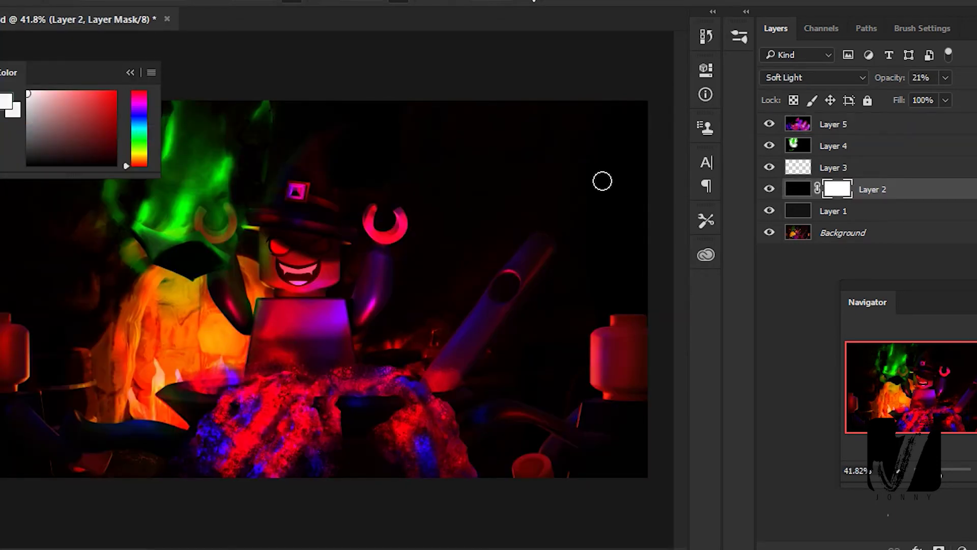
Step: Paint the dark overlay masks to reveal the back wall, then target Layer 1's image pixels
left_click_drag(877, 189, 837, 211)
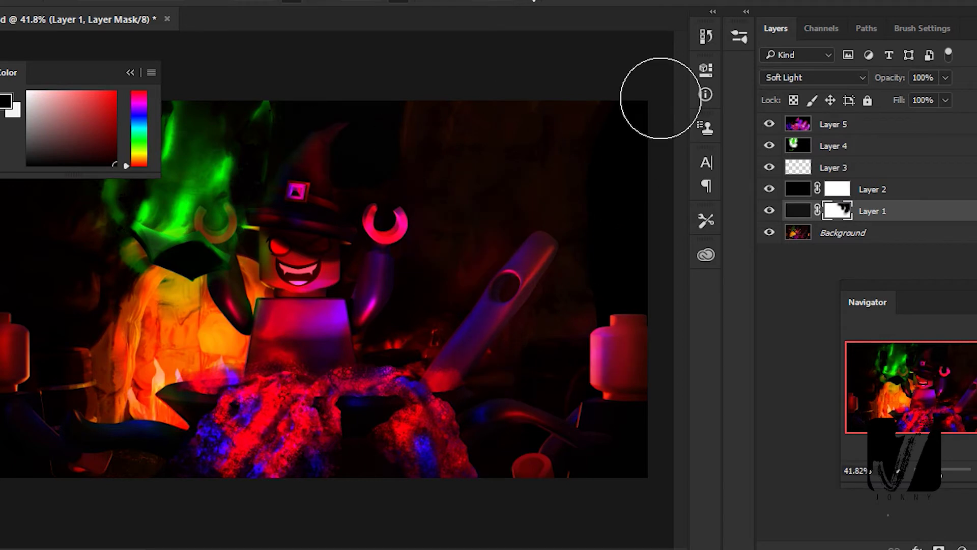
left_click_drag(92, 72, 243, 55)
key("alt+bracketright")
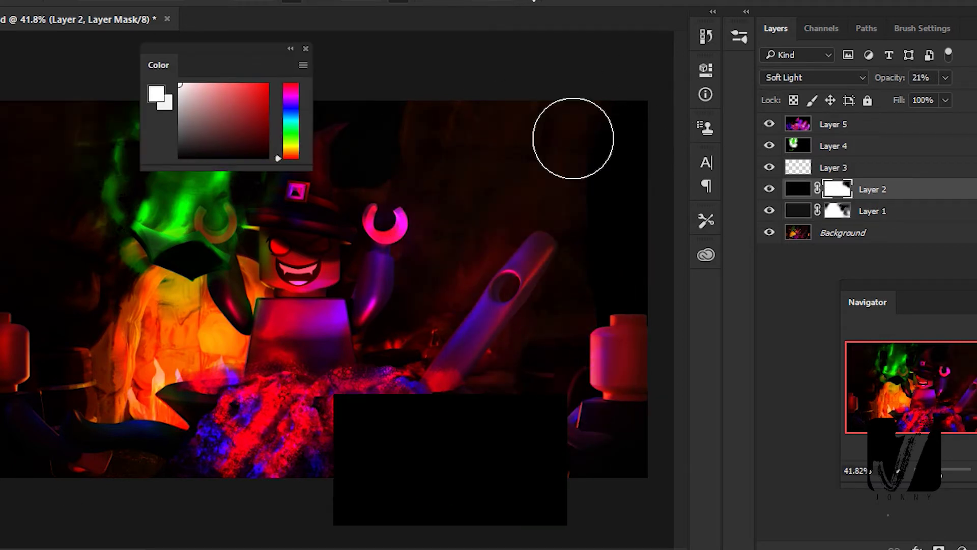
key("alt+bracketleft")
key("ctrl+2")
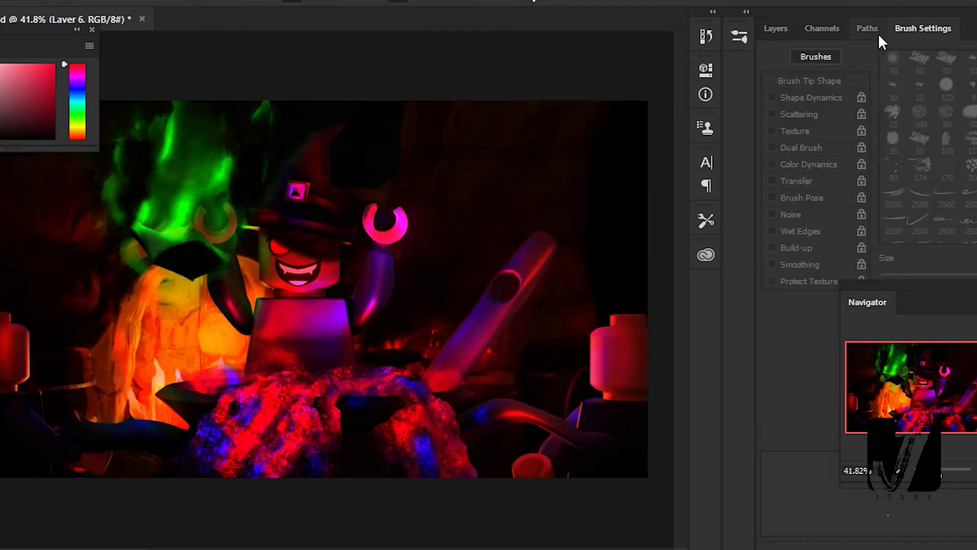
Step: Paint red ghost skull shapes around the arm, upper right, centre and left side
scroll(61, 193, "up", 5)
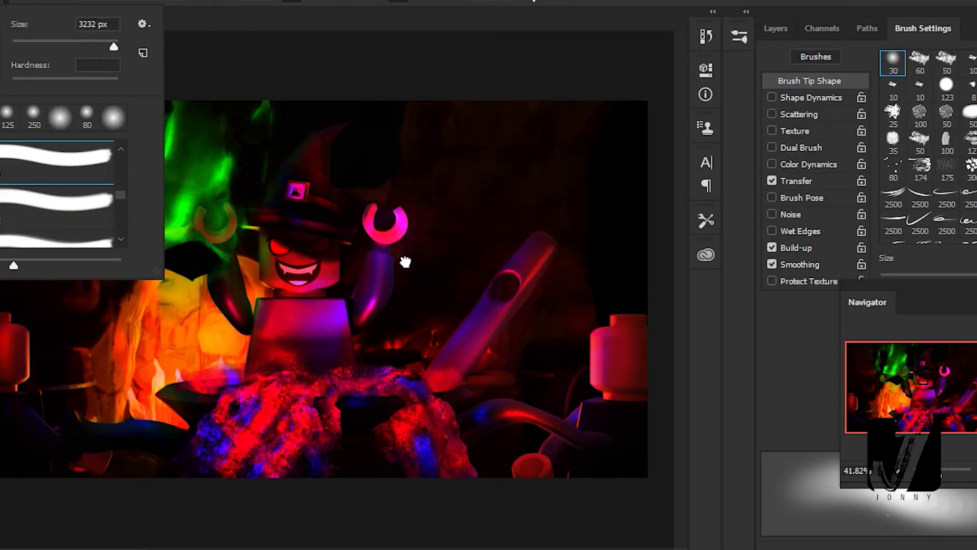
left_click_drag(423, 283, 458, 234)
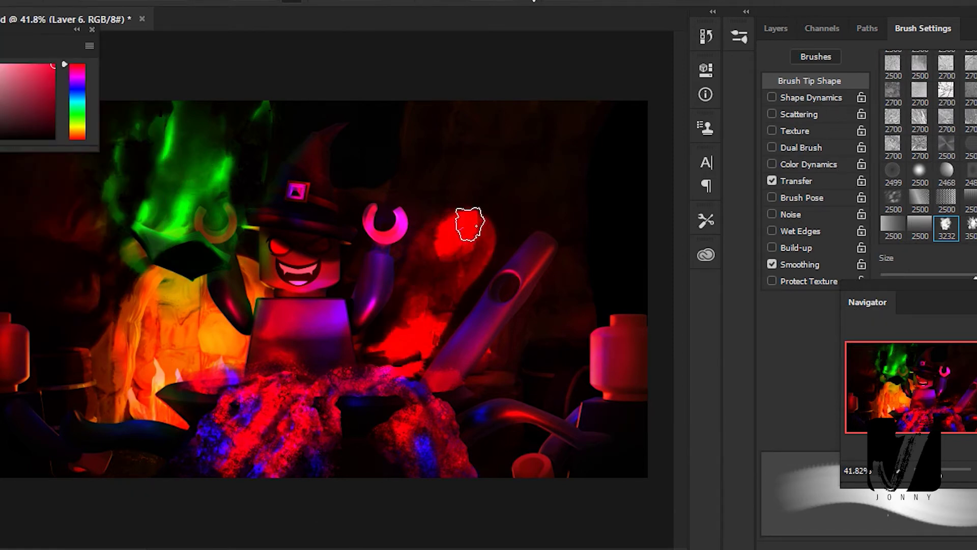
left_click_drag(509, 153, 560, 251)
left_click_drag(387, 152, 357, 127)
left_click_drag(300, 341, 117, 377)
left_click_drag(54, 219, 112, 316)
left_click_drag(389, 199, 413, 112)
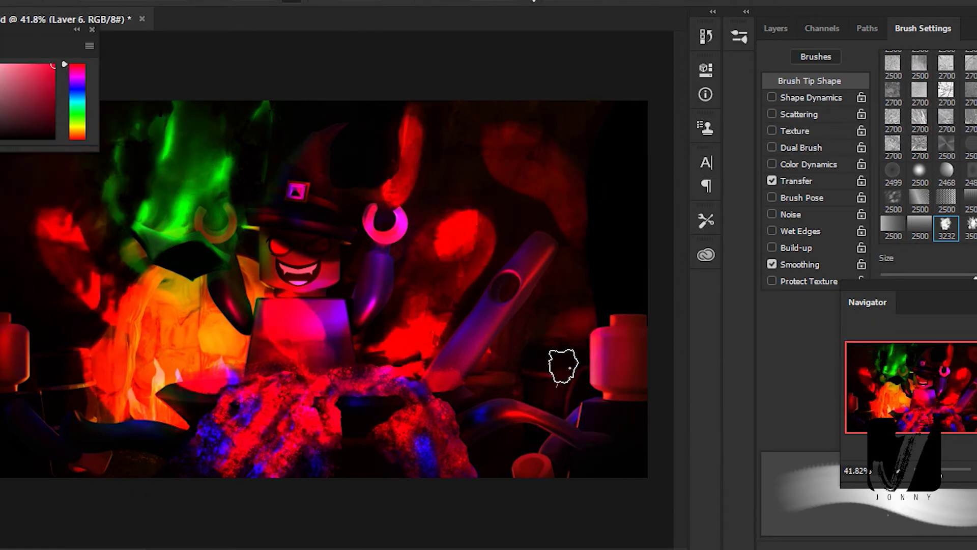
Step: Try extra dark blue and red strokes with soft and cloud brushes, undoing those that don't fit
key("x")
left_click_drag(483, 213, 407, 351)
left_click_drag(509, 133, 571, 214)
key("ctrl+z")
key("ctrl+z")
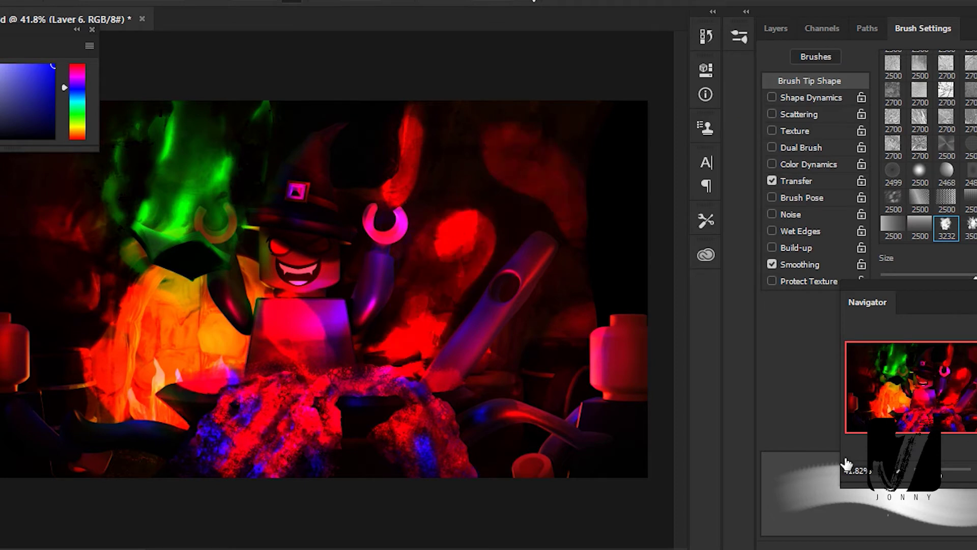
key("ctrl+z")
left_click(453, 242)
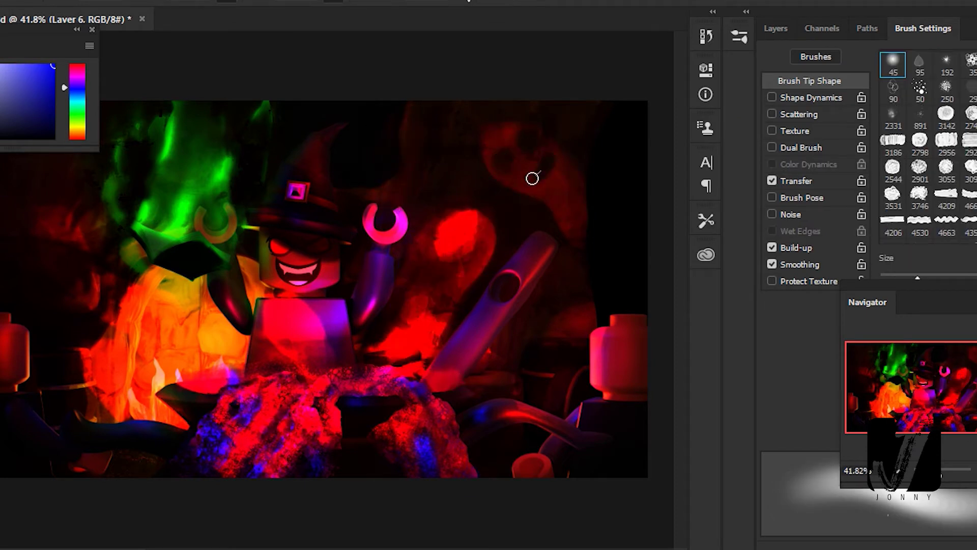
key("comma")
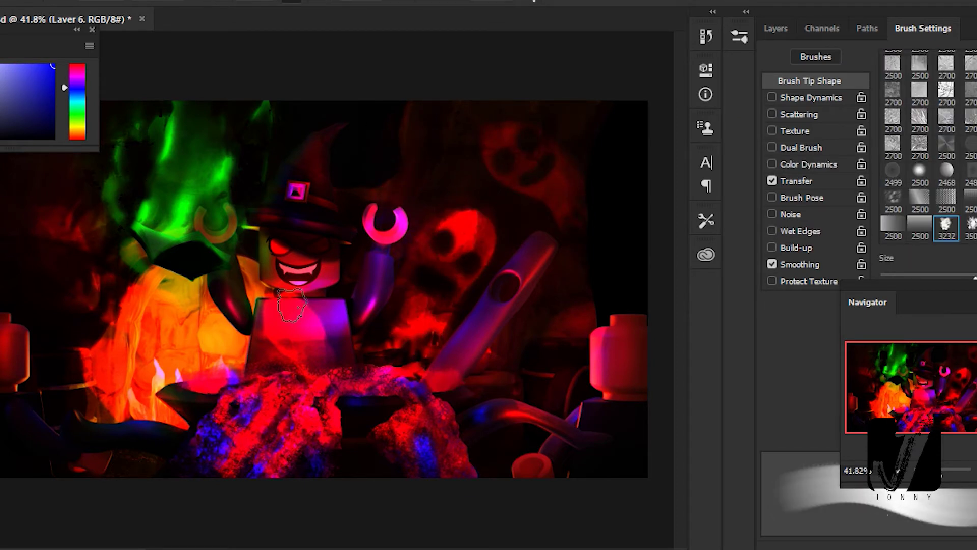
left_click_drag(179, 374, 109, 350)
key("ctrl+z")
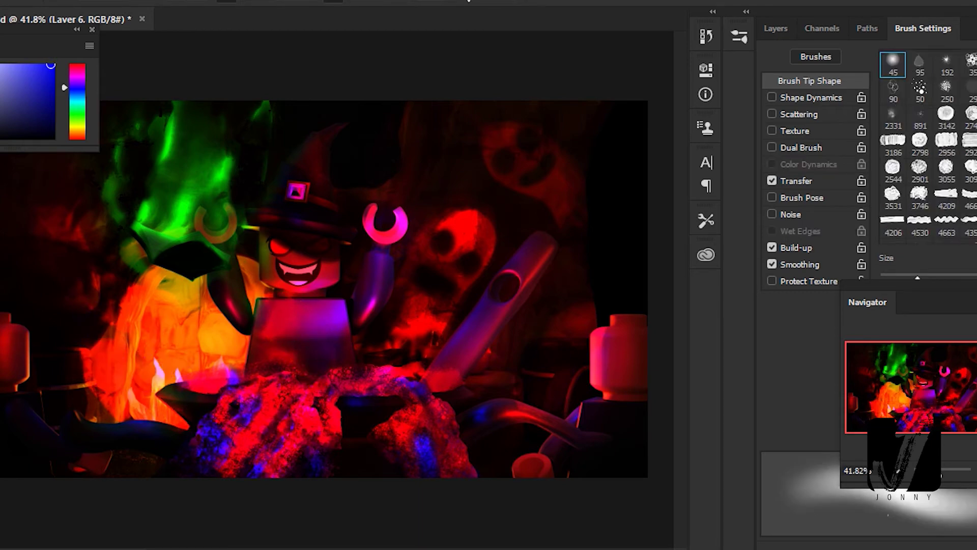
key("x")
left_click_drag(312, 211, 336, 122)
key("ctrl+z")
Step: Paint red glow at the edges and red skull faces on a new Color Dodge layer, erasing excess
key("F7")
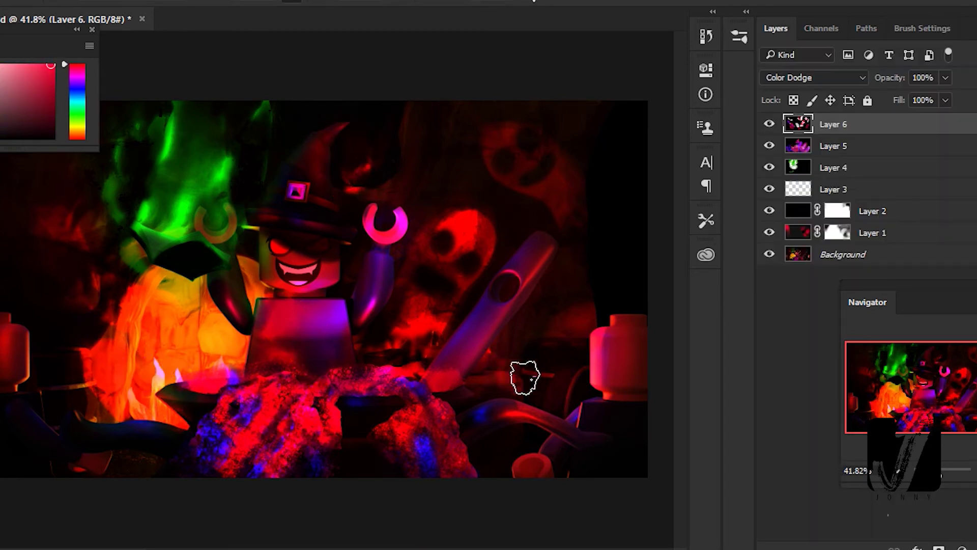
left_click_drag(524, 376, 565, 326)
left_click_drag(157, 447, 128, 422)
key("ctrl+shift+alt+n")
left_click(815, 77)
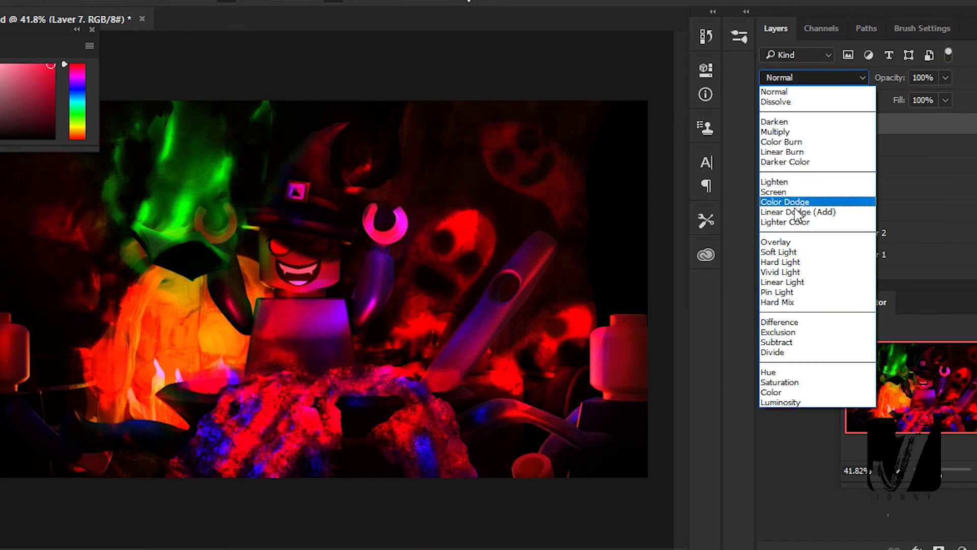
left_click(794, 188)
mouse_move(249, 361)
left_mouse_down()
mouse_move(375, 349)
mouse_move(354, 403)
mouse_move(448, 183)
left_mouse_up()
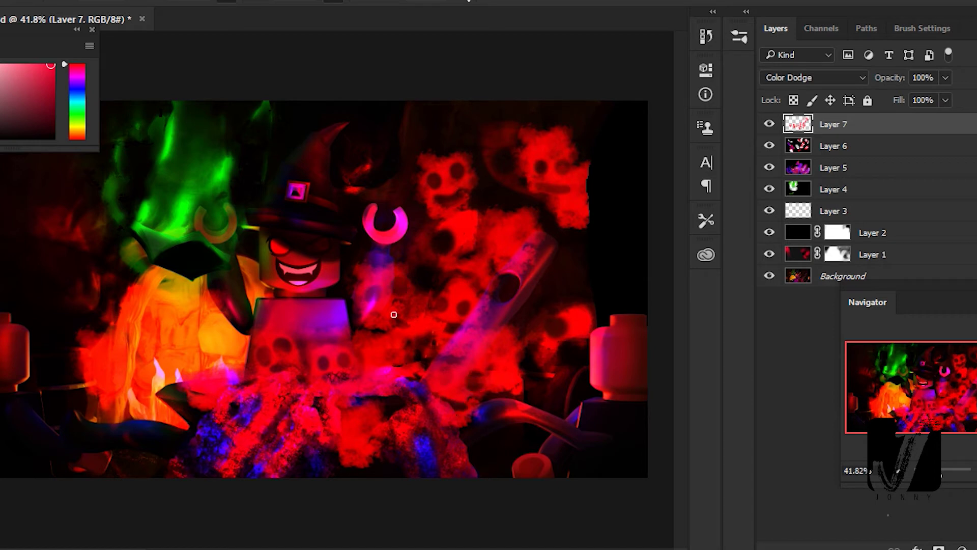
mouse_move(560, 306)
left_mouse_down()
mouse_move(474, 237)
mouse_move(415, 321)
mouse_move(356, 356)
mouse_move(263, 451)
left_mouse_up()
Step: On another Color Dodge layer, dab blue and magenta glow over the faces, erasing some dabs
key("ctrl+shift+alt+n")
left_click(814, 77)
left_click(794, 187)
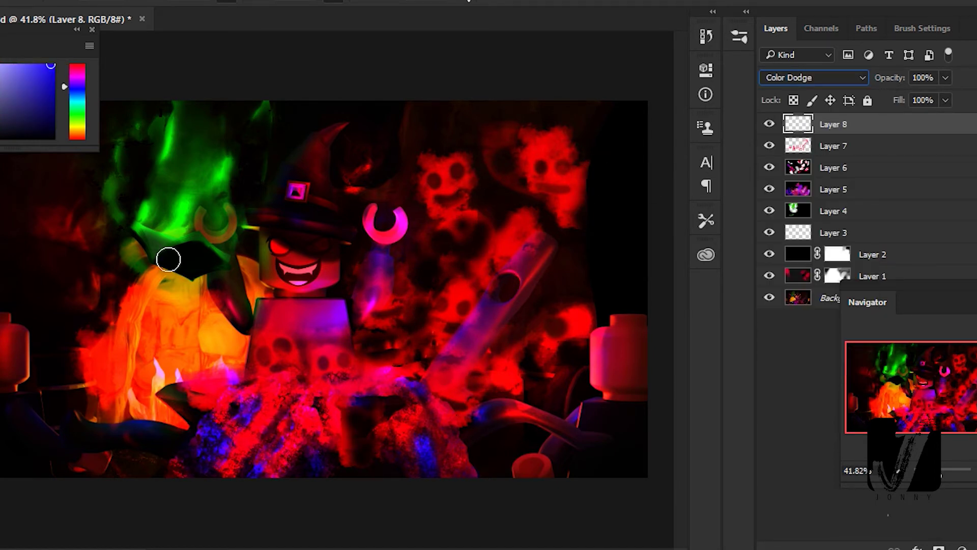
left_click_drag(397, 306, 273, 399)
left_click_drag(549, 271, 386, 143)
left_click_drag(130, 285, 256, 406)
left_click_drag(285, 341, 421, 389)
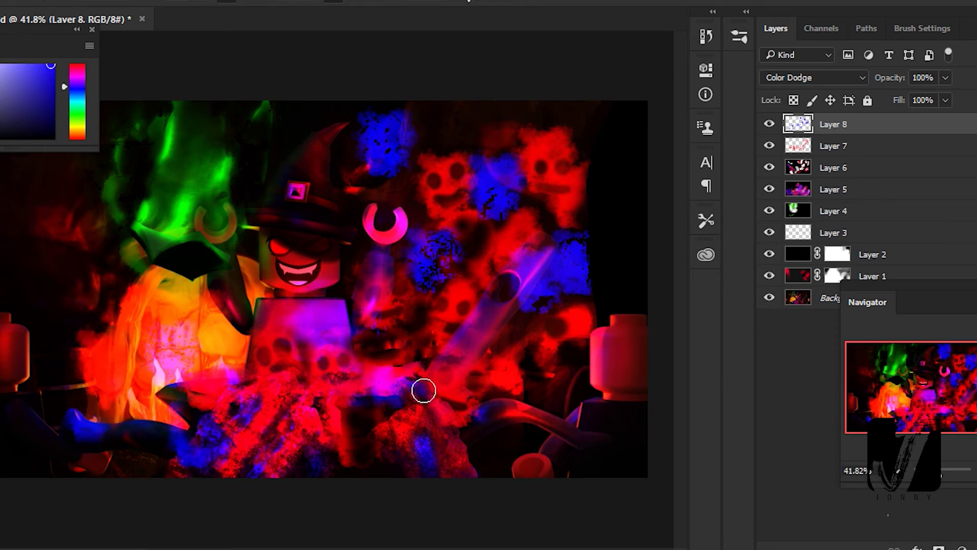
left_click_drag(376, 150, 526, 245)
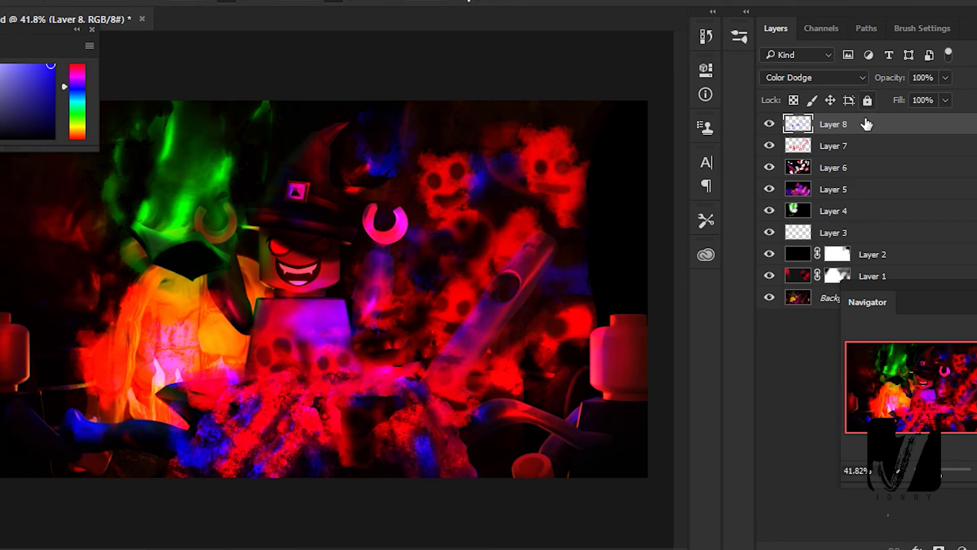
Step: Lower the red skull layer's opacity to 74%
left_click(833, 145)
left_click(945, 77)
left_click_drag(950, 97, 926, 99)
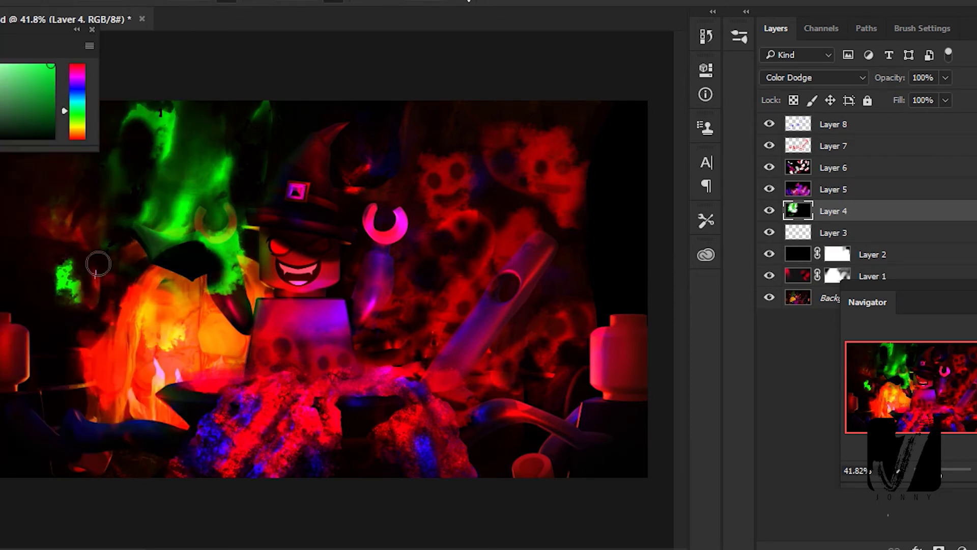
Step: Add a new empty layer above the green smoke layer
key("F5")
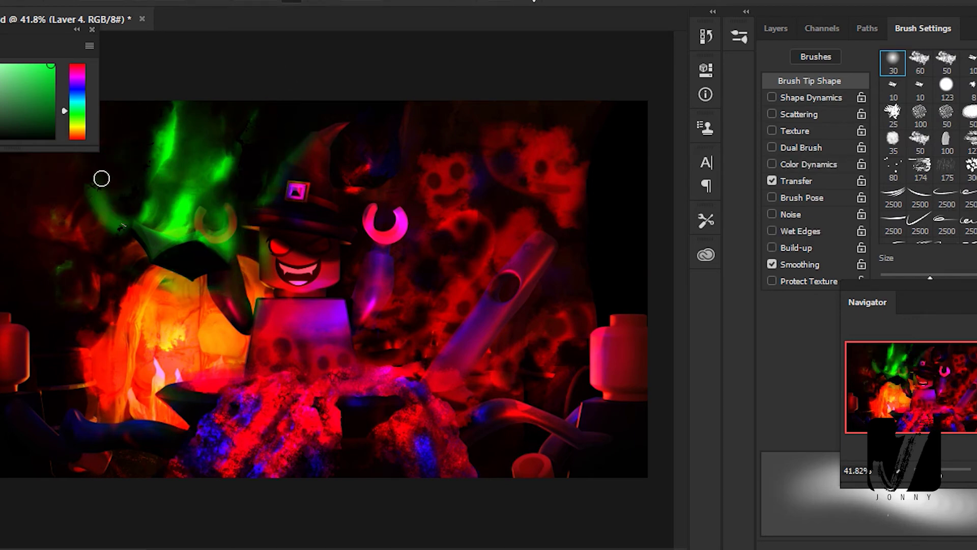
key("ctrl+shift+alt+n")
key("F7")
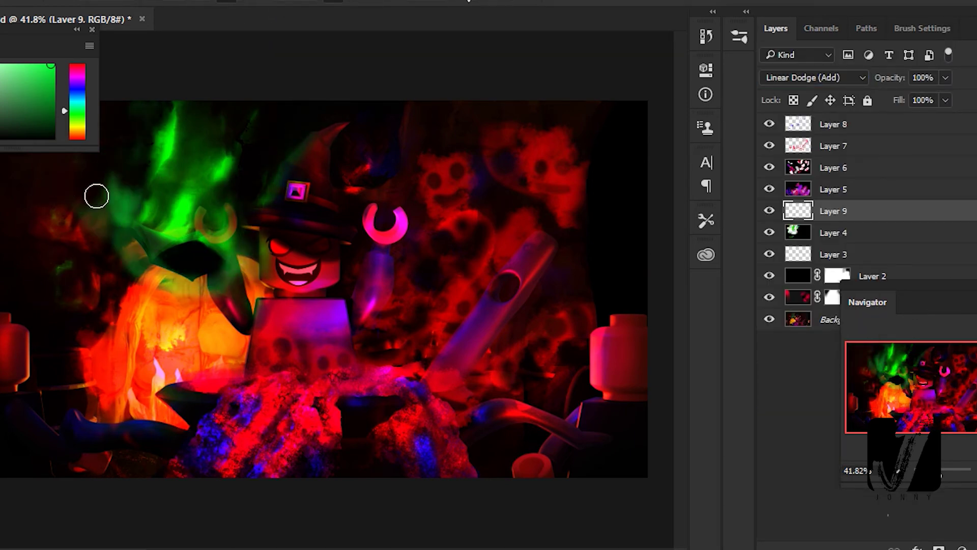
Step: Duplicate the green glow Layer 4 as a Color Dodge copy at 37% opacity
key("ctrl+j")
left_click_drag(945, 77, 897, 96)
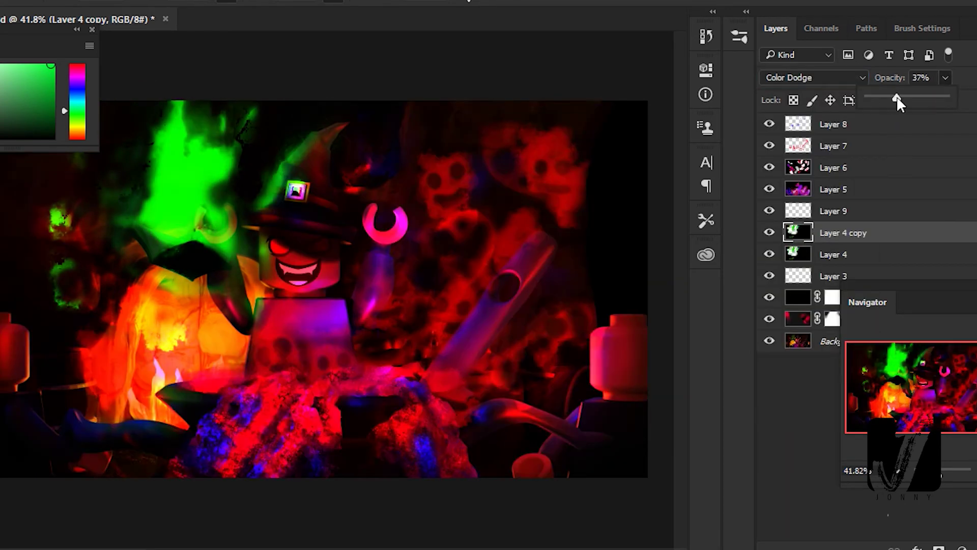
key("alt+bracketleft")
left_click_drag(46, 31, 92, 432)
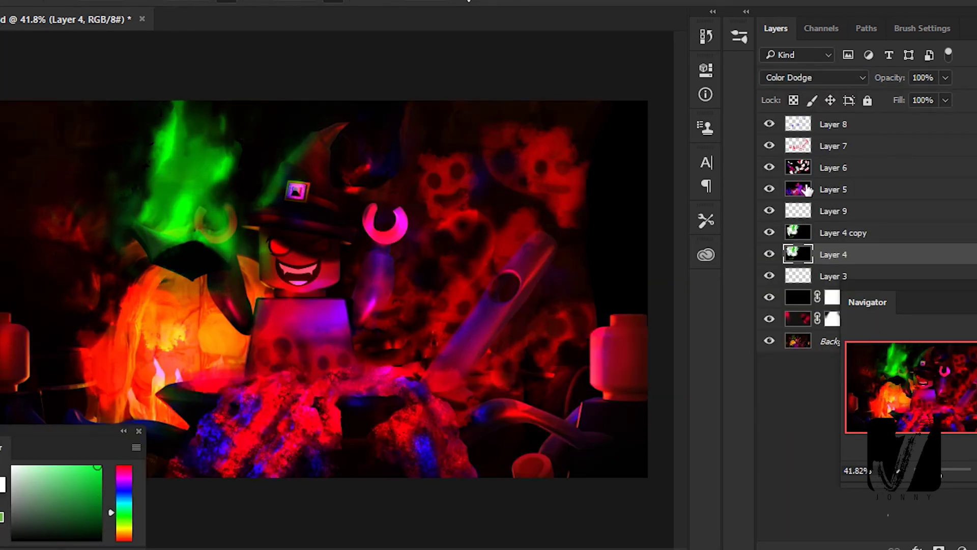
scroll(242, 304, "down", 2)
Step: Paint red smoke on Layer 7 along the left side and top-left corner
key("alt+bracketright")
key("alt+bracketright")
key("alt+bracketright")
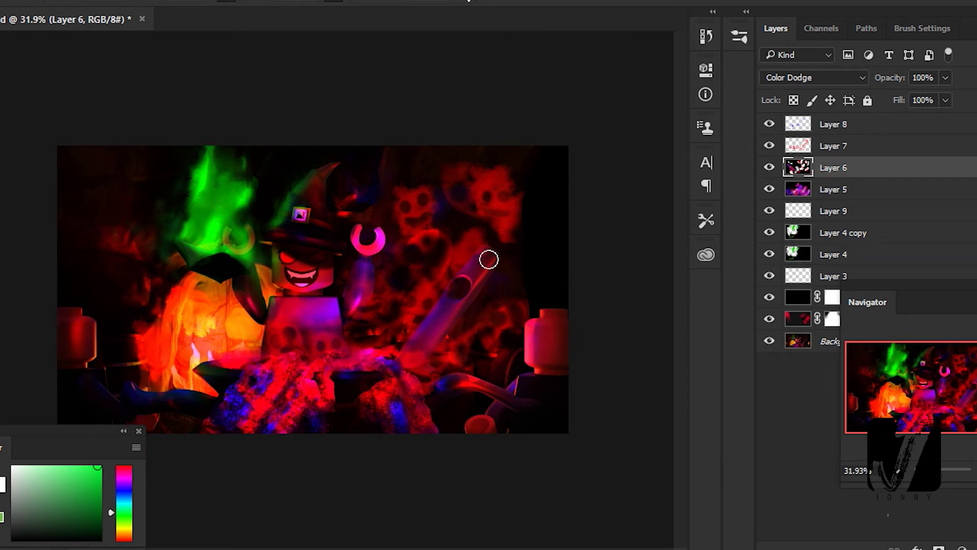
key("alt+bracketright")
left_click(241, 342, "alt")
left_click_drag(128, 316, 157, 183)
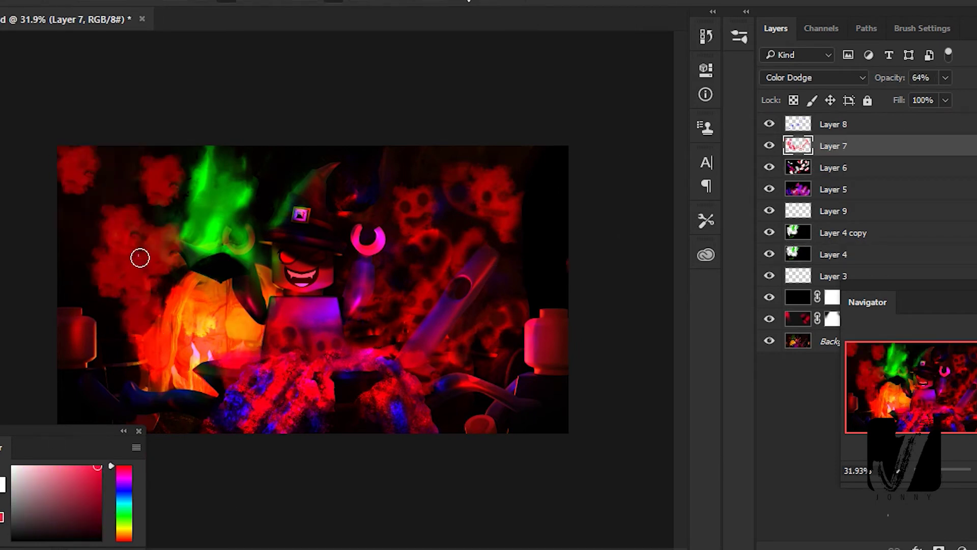
left_click_drag(121, 245, 135, 161)
key("ctrl+z")
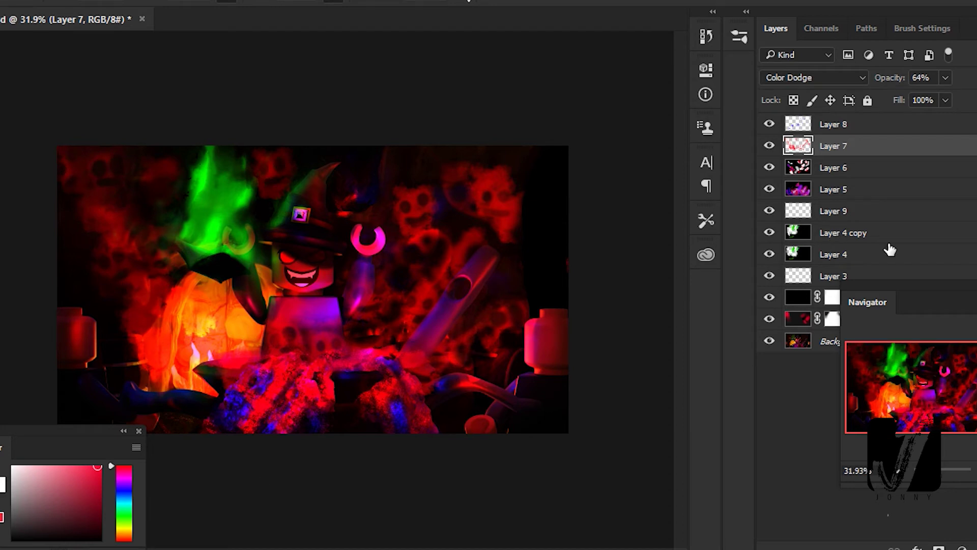
key("ctrl+shift+z")
mouse_move(168, 408)
left_mouse_down()
mouse_move(127, 366)
mouse_move(119, 330)
left_mouse_up()
key("ctrl+z")
Step: Resize the brush and dab red smoke above the witch's hat
key("bracketleft")
key("bracketleft")
key("bracketleft")
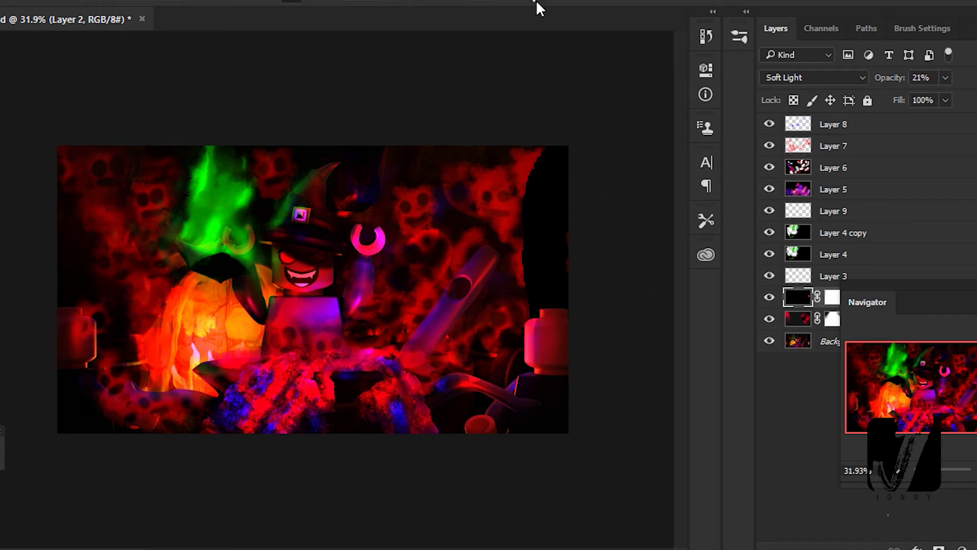
left_click_drag(447, 157, 356, 153)
key("ctrl+z")
key("bracketleft")
key("bracketleft")
key("bracketleft")
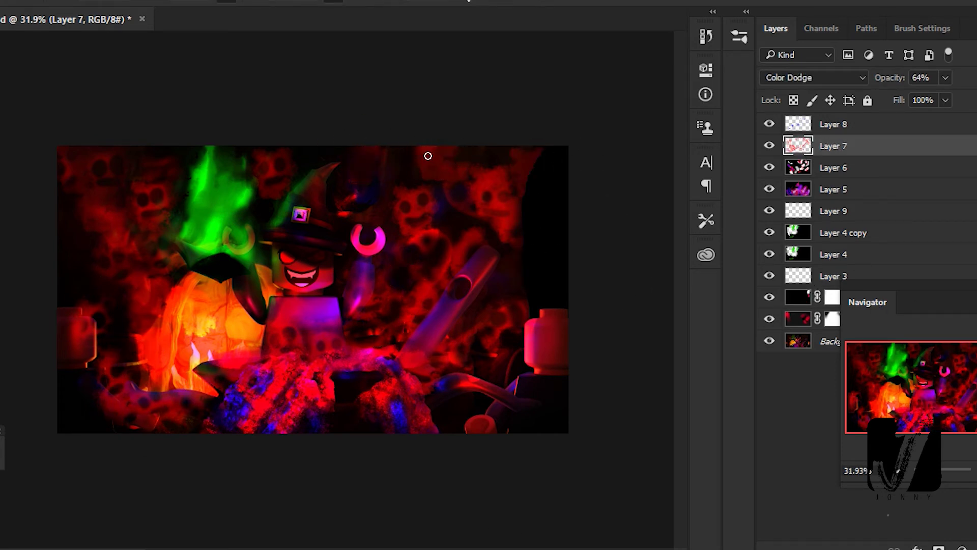
key("bracketright")
key("bracketright")
key("bracketright")
left_click(359, 158)
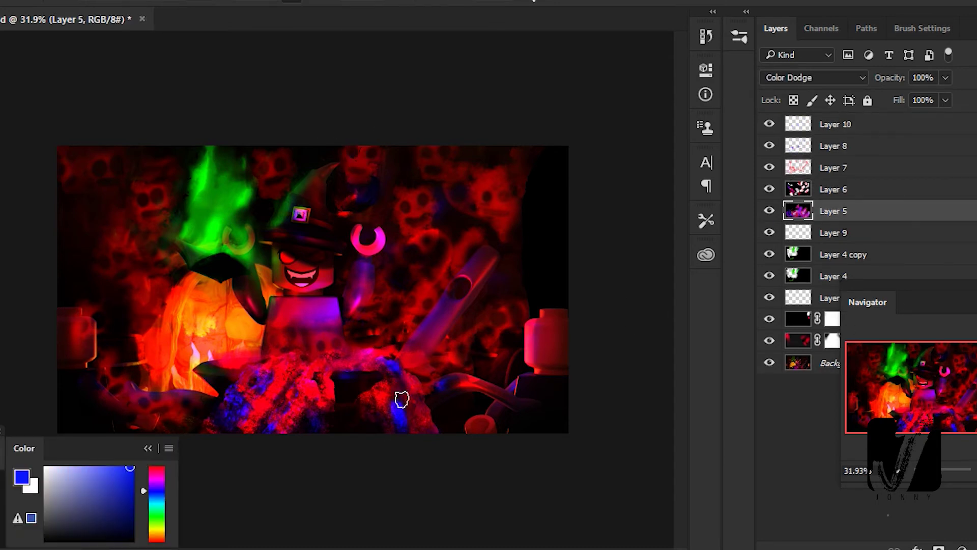
left_click(412, 391, "alt")
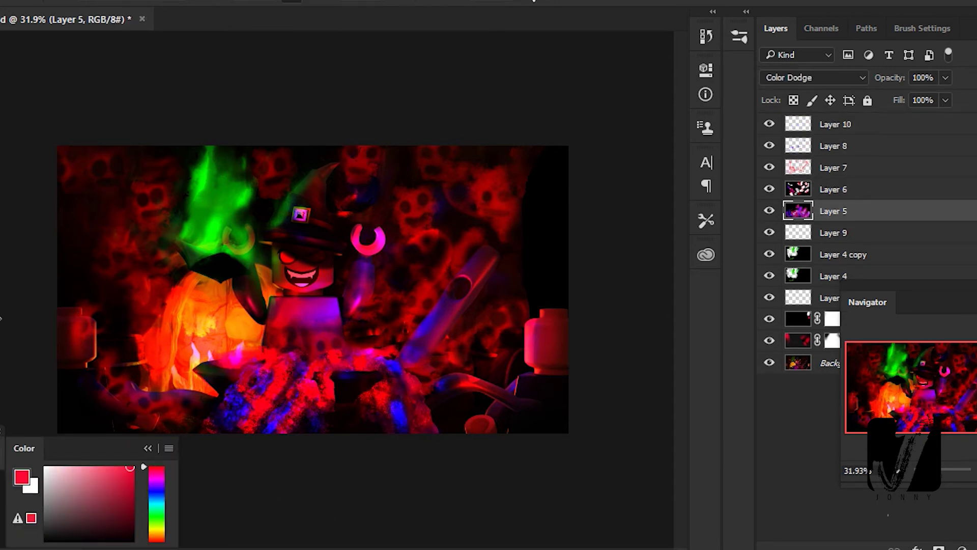
left_click(299, 386, "alt")
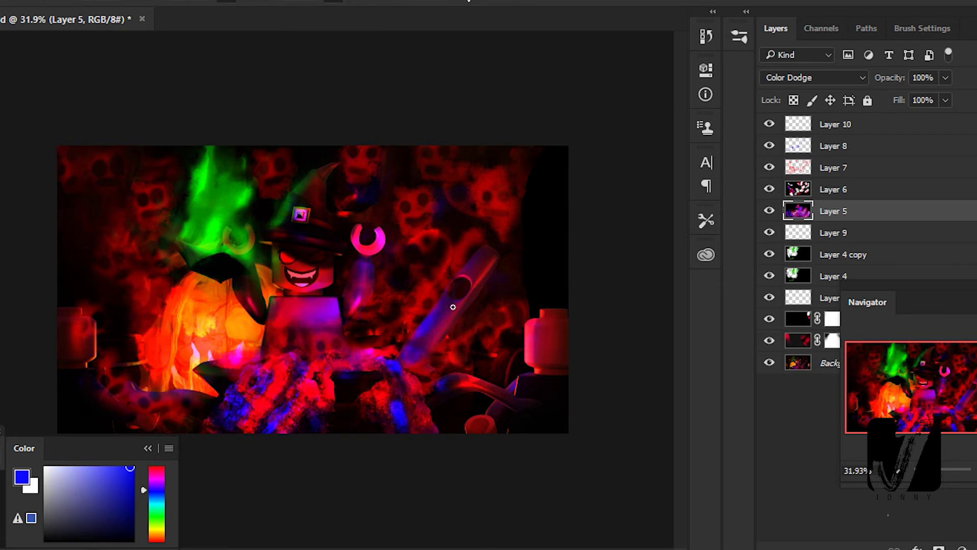
Step: Brighten the fire area by brushing on the green glow copy layer
left_click(833, 190)
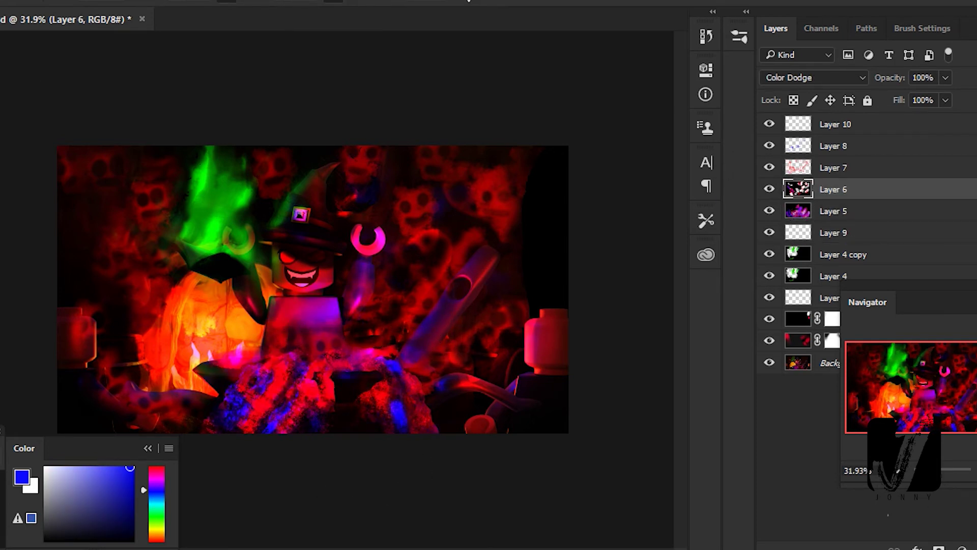
left_click(843, 255)
left_click_drag(122, 316, 166, 284)
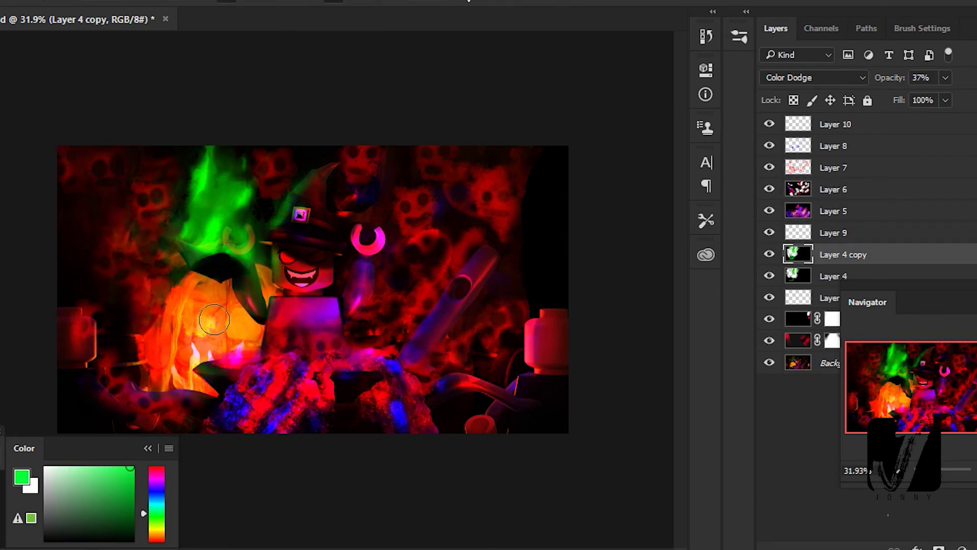
left_click(835, 125)
left_click(861, 148)
left_click(835, 168)
Step: Find a 'lego eyes' PNG and place it, shrunk, on the right minifig's head
key("alt+f")
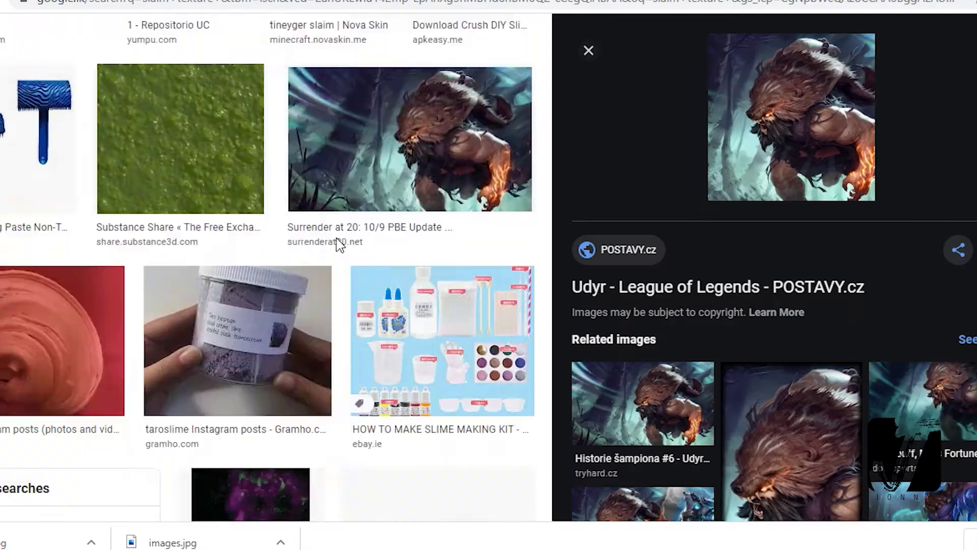
type("lego eyes")
key("Return")
type("png")
key("Return")
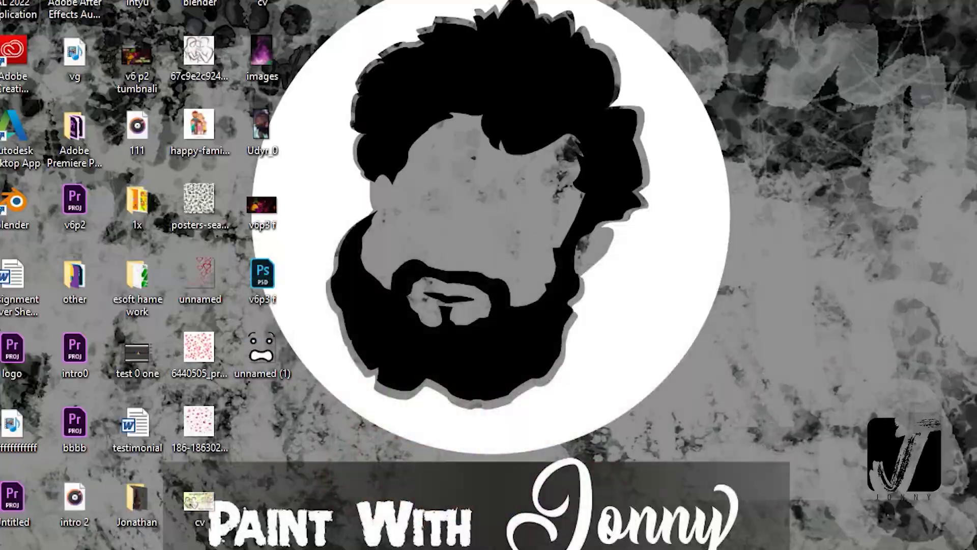
left_click_drag(382, 182, 349, 245)
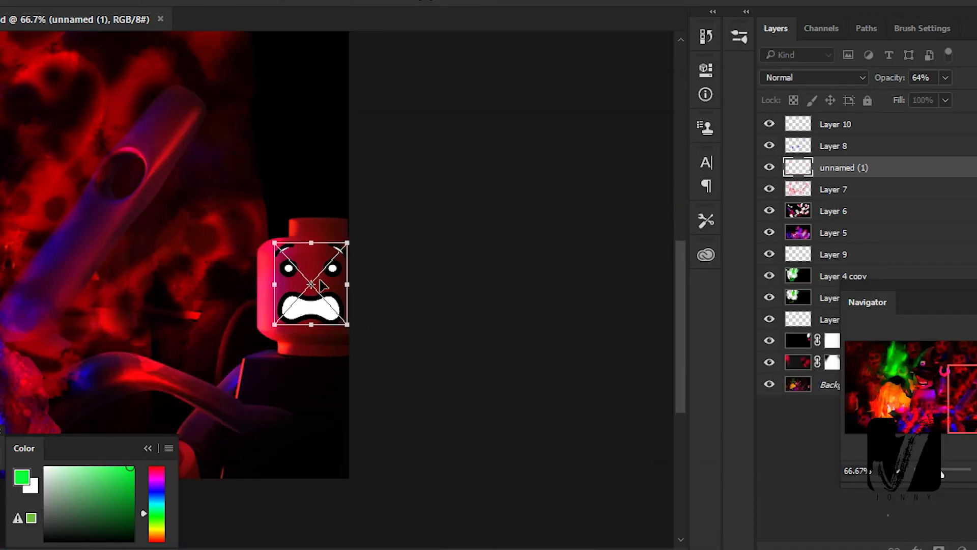
Step: Commit the face and draw a curved pen line across the mouth's teeth
key("Return")
scroll(311, 280, "up", 5)
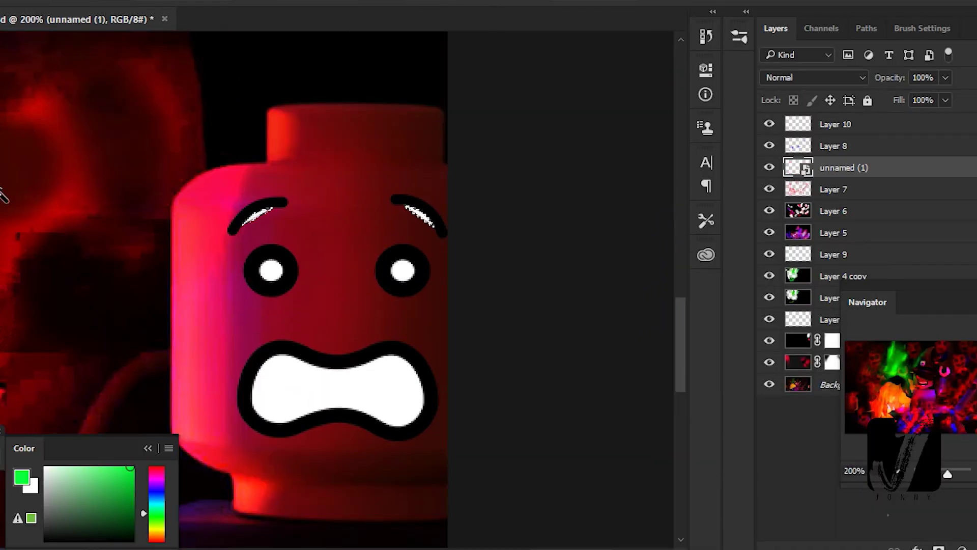
left_click(254, 388)
left_click_drag(321, 388, 349, 396)
left_click(107, 190)
left_click(259, 381)
key("ctrl+z")
key("ctrl+z")
key("ctrl+z")
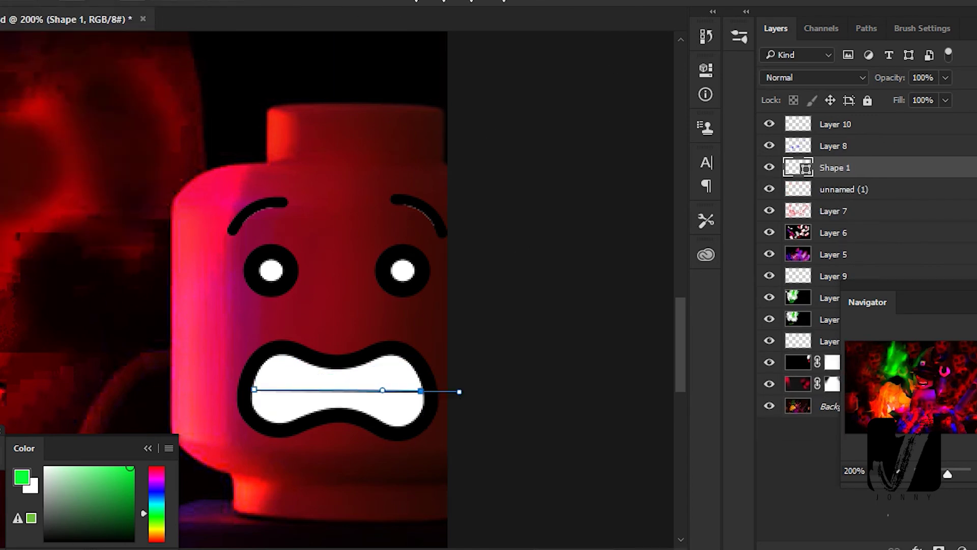
Step: Give the teeth line a Stroke layer style
double_click(890, 167)
left_click(461, 198)
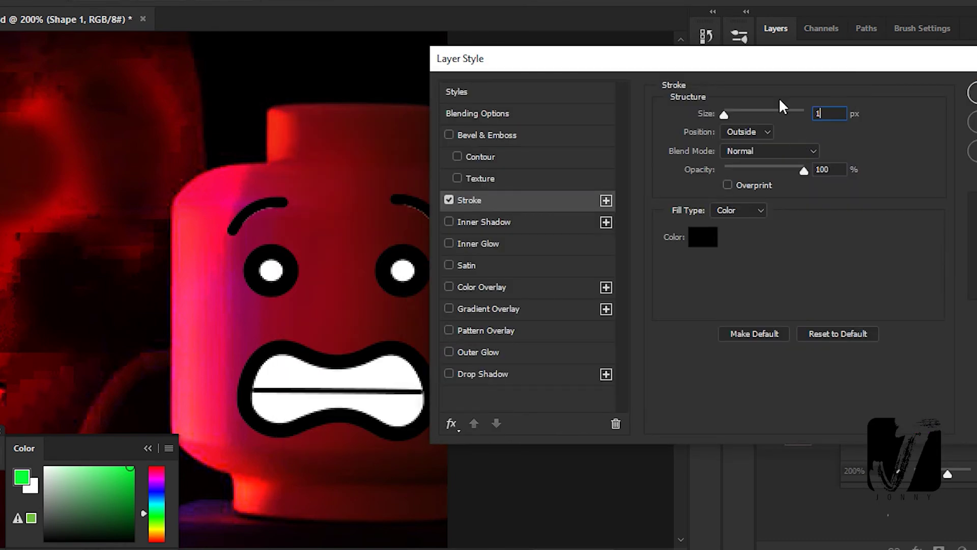
key("Return")
key("ctrl+0")
left_click(838, 221)
key("ctrl+plus")
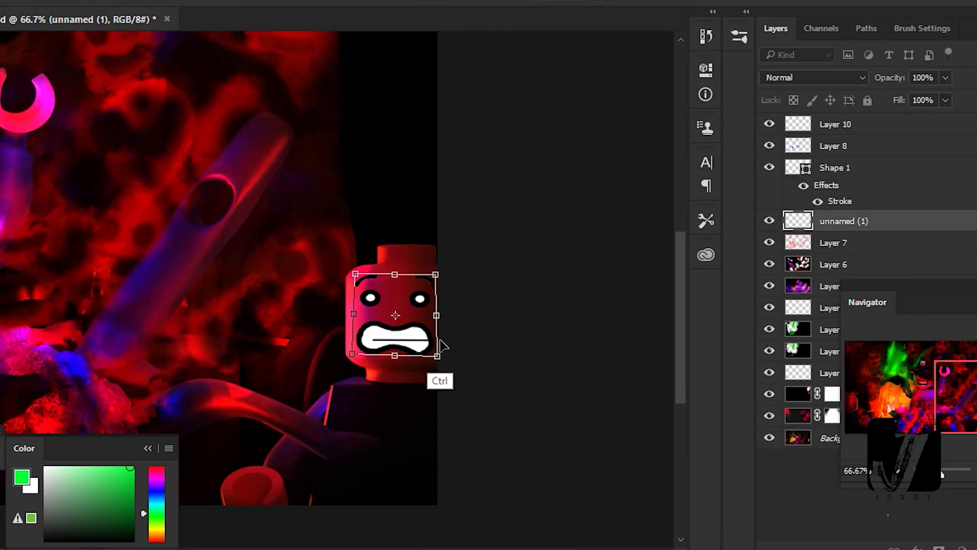
Step: Set the line to Soft Light, duplicate it, and lower the original to 33% opacity
left_click(835, 168)
key("ctrl+e")
key("shift+plus")
key("shift+plus")
key("shift+plus")
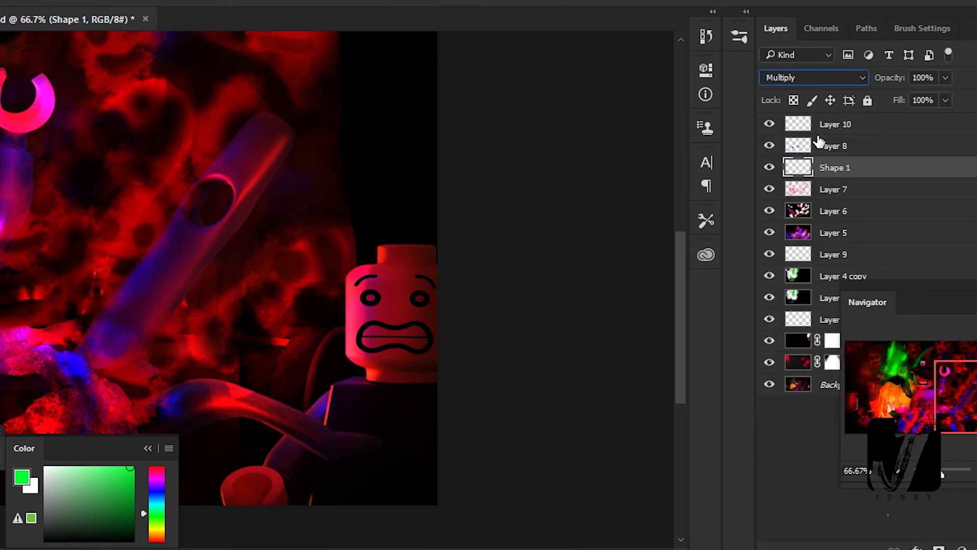
key("shift+plus")
key("shift+plus")
key("shift+plus")
key("shift+plus")
key("shift+plus")
key("shift+plus")
key("shift+minus")
key("shift+minus")
key("shift+minus")
key("shift+minus")
key("shift+minus")
key("shift+minus")
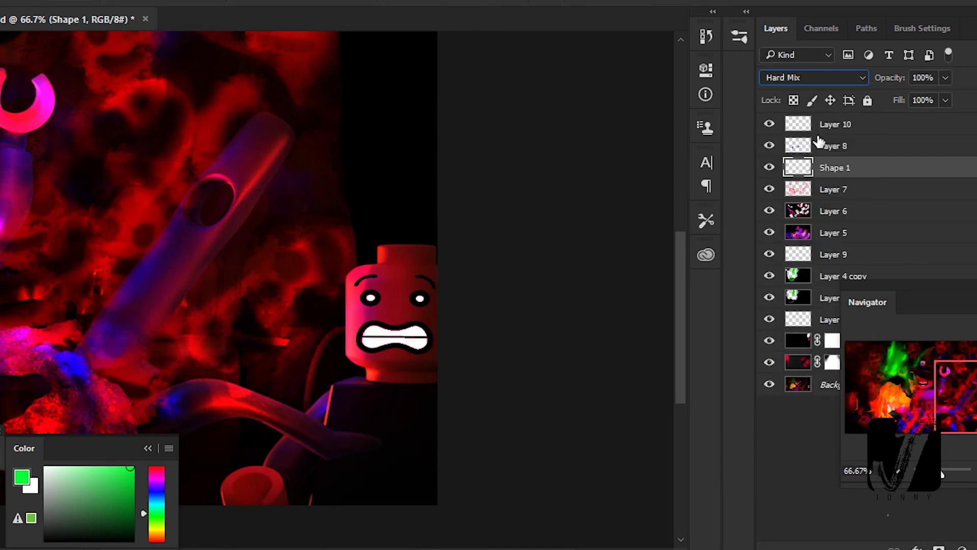
key("shift+minus")
key("shift+minus")
key("shift+minus")
key("ctrl+j")
key("alt+bracketleft")
key("3")
key("3")
key("ctrl+0")
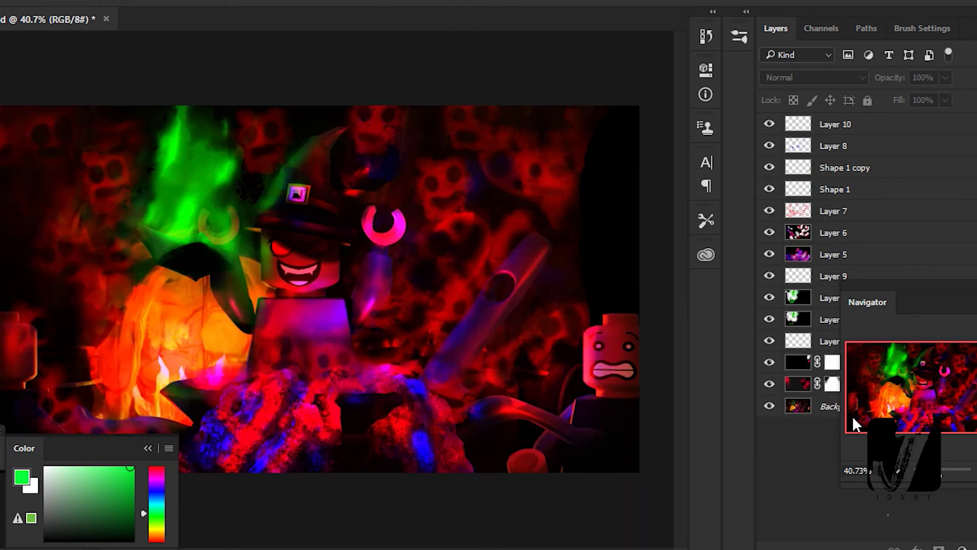
Step: Reduce Layer 6's opacity and set the red smoke Layer 7 to 59%
left_click(835, 210)
left_click(833, 233)
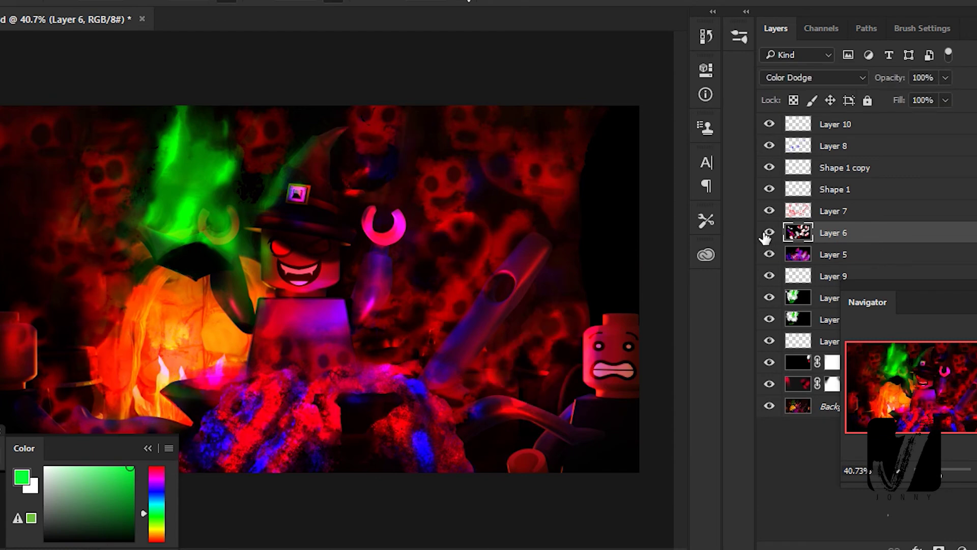
mouse_move(945, 77)
left_mouse_down()
mouse_move(901, 98)
mouse_move(942, 98)
left_mouse_up()
left_click(828, 299)
key("ctrl+minus")
key("ctrl+minus")
key("ctrl+minus")
left_click(835, 210)
key("ctrl+0")
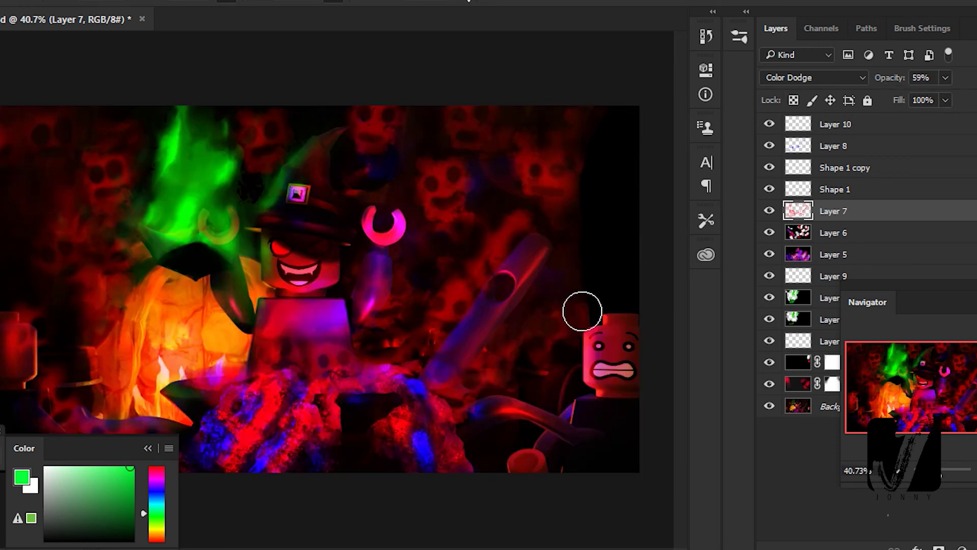
left_click_drag(867, 301, 913, 357)
Step: Set Shape 1 to 76% opacity and start Save As with JPEG format
left_click(834, 319)
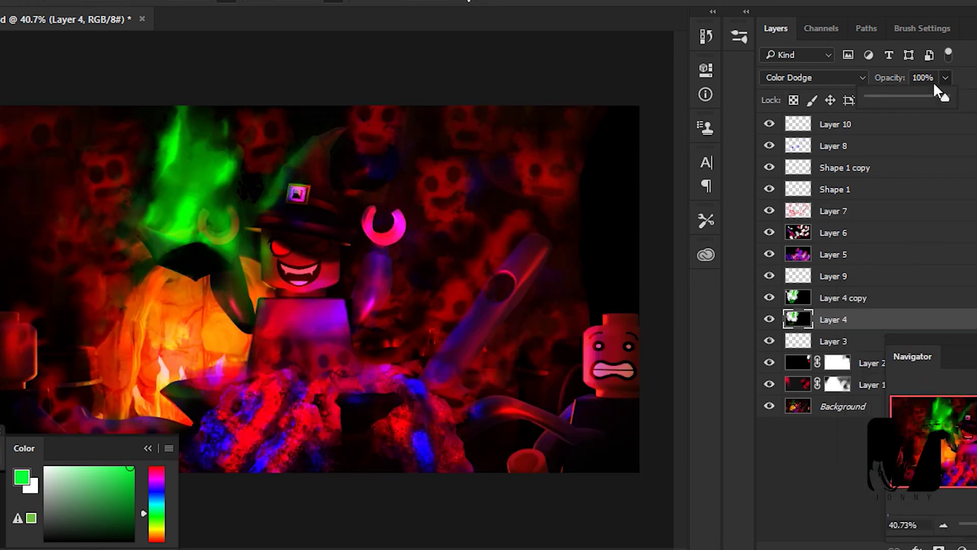
left_click(946, 78)
left_click_drag(945, 99, 962, 102)
left_click(202, 316, "ctrl")
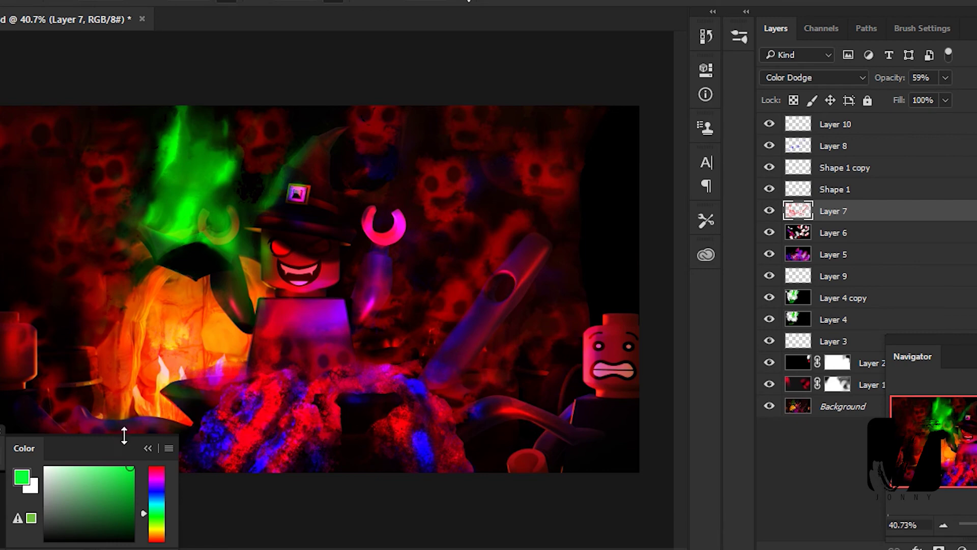
left_click(866, 146)
left_click(897, 167)
left_click(835, 189)
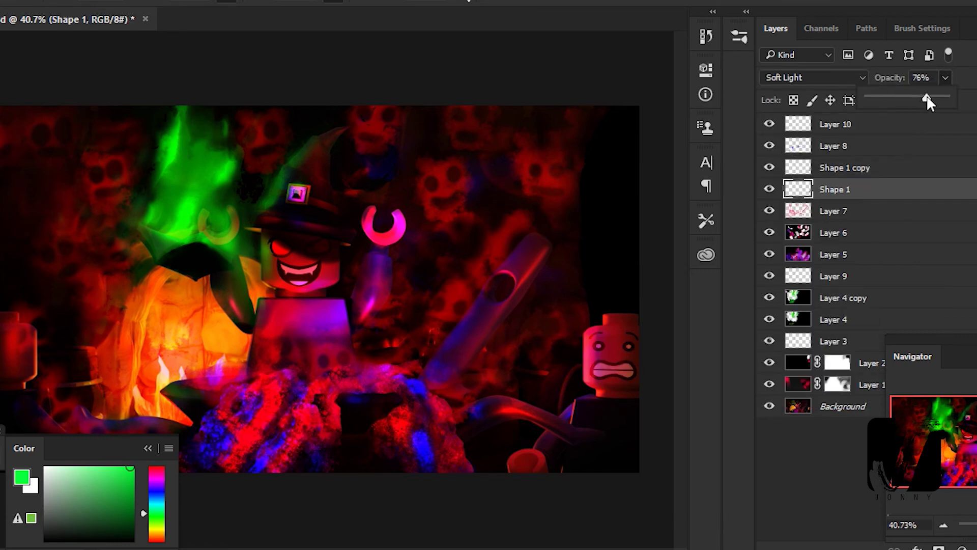
left_click(834, 254)
left_click(20, 151)
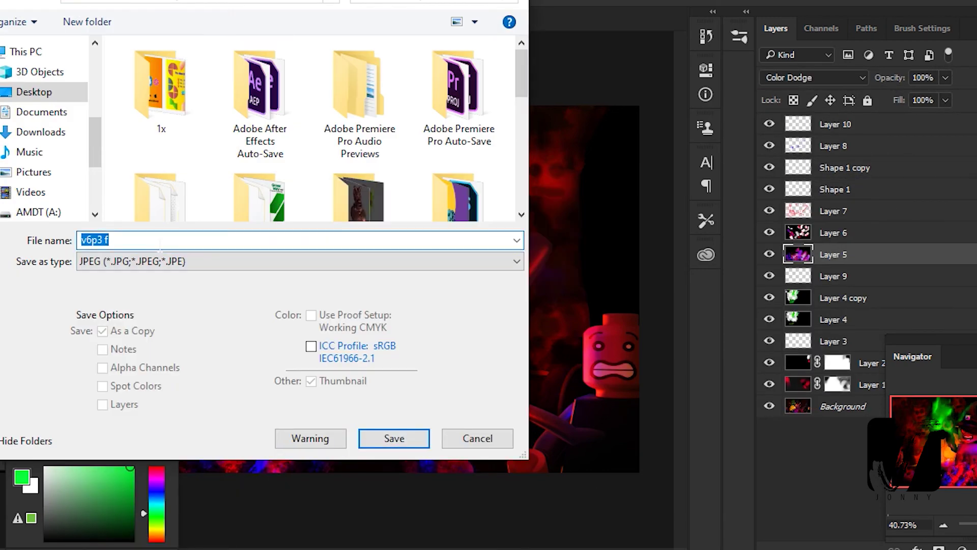
Step: Confirm JPEG options, set Layer 7 to 57% opacity, and save again as JPEG
key("Return")
key("Return")
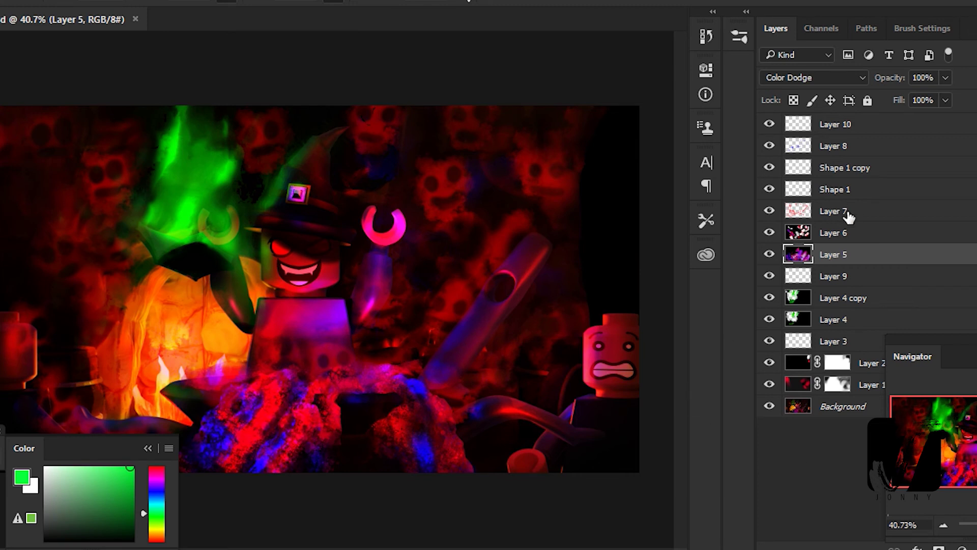
left_click(849, 216)
key("ctrl+shift+s")
left_click(186, 262)
left_click(395, 436)
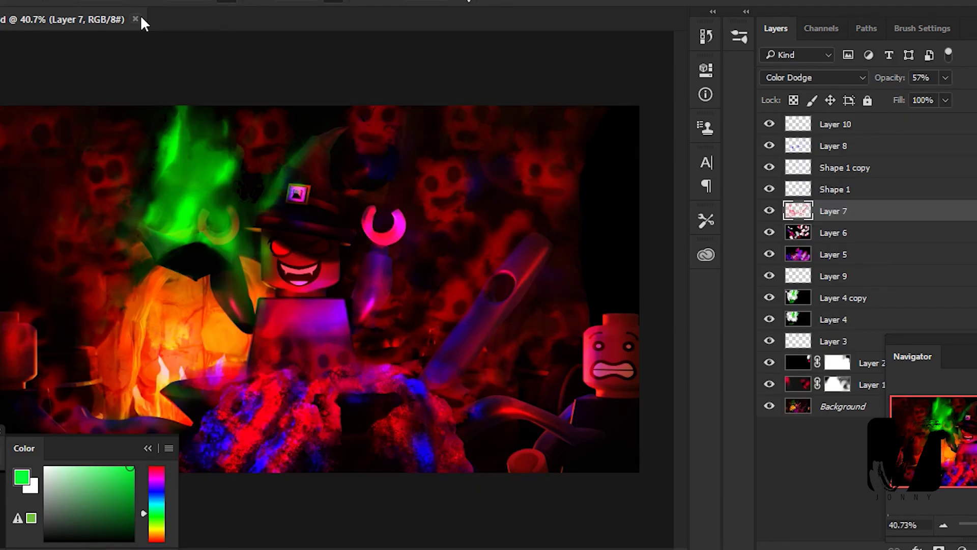